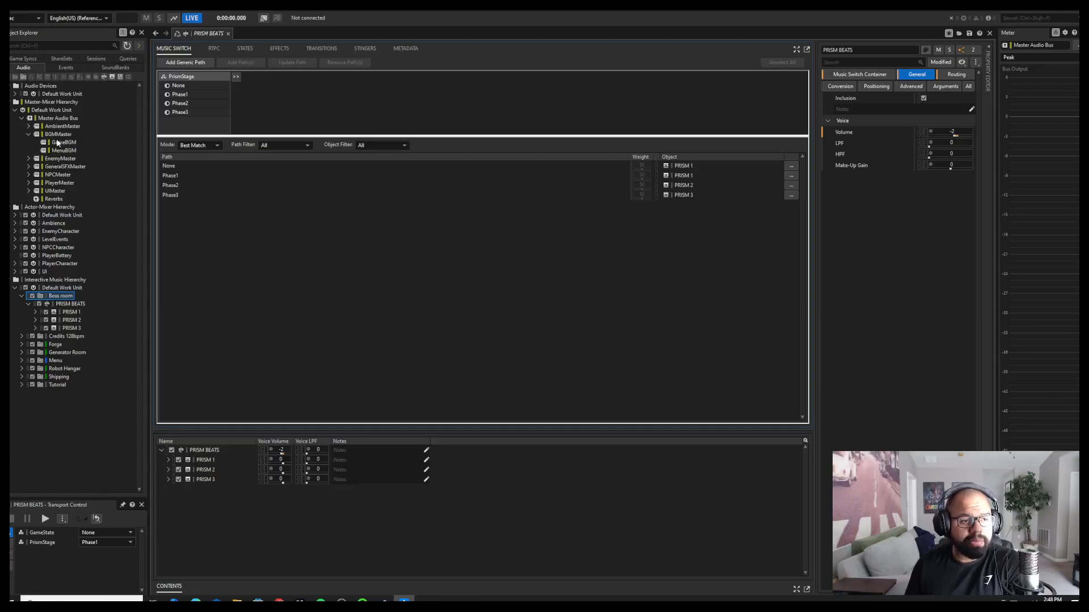
Step: Review the GameBGM bus's InShop state settings and the BGMMaster bus's NadiaHealth RTPC curve for Voice LPF
left_click(235, 49)
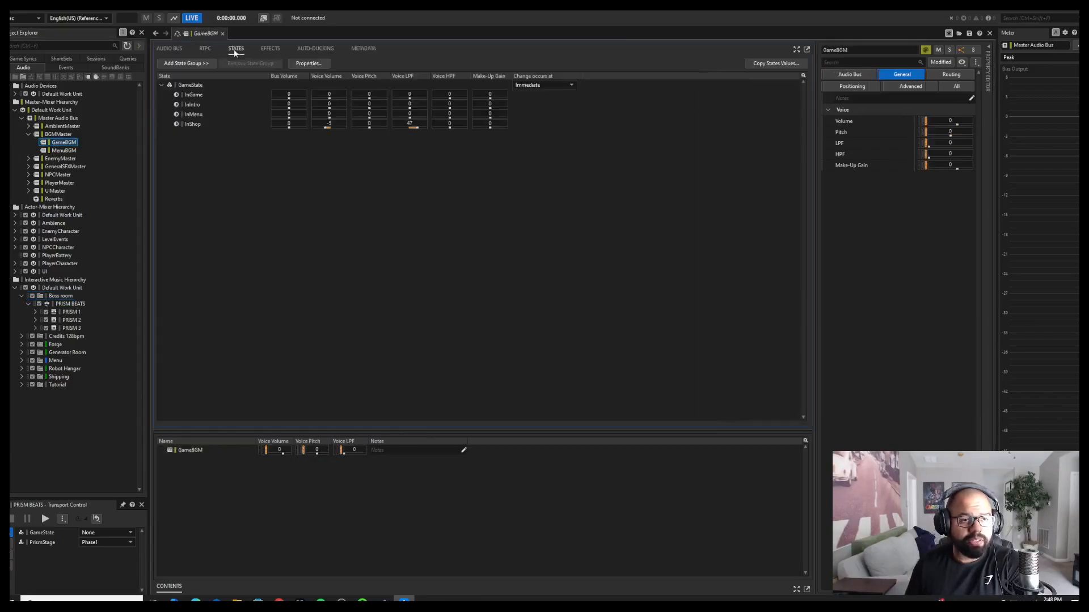
left_click(193, 125)
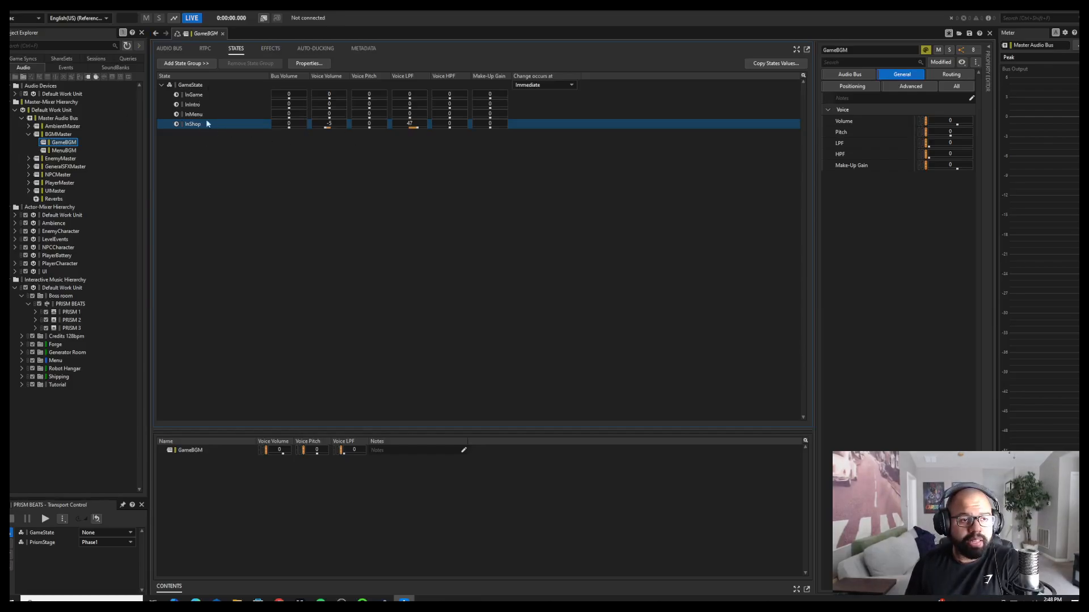
left_click(58, 135)
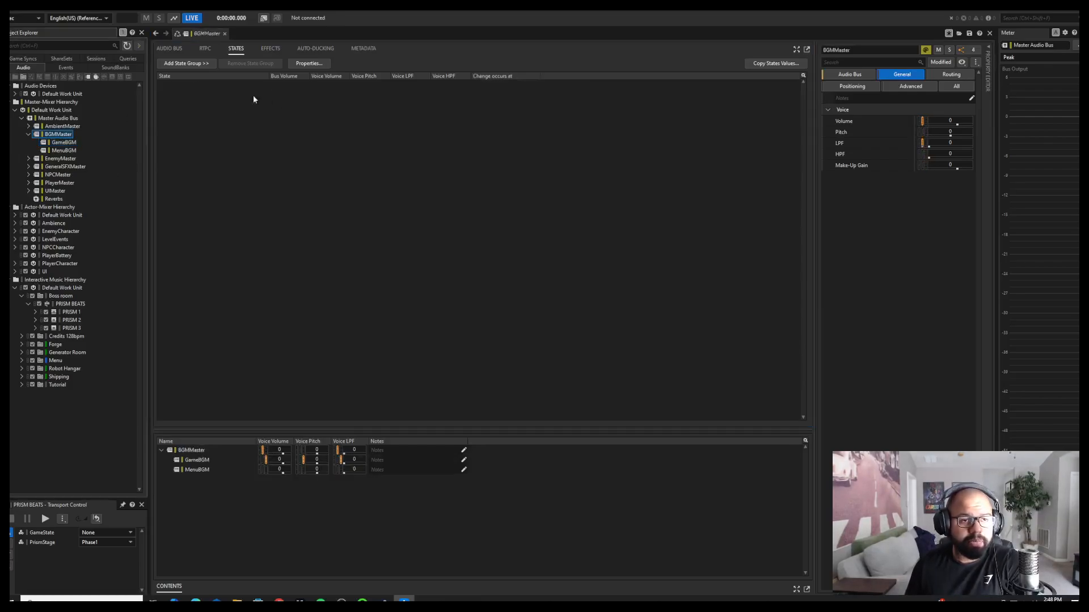
left_click(204, 48)
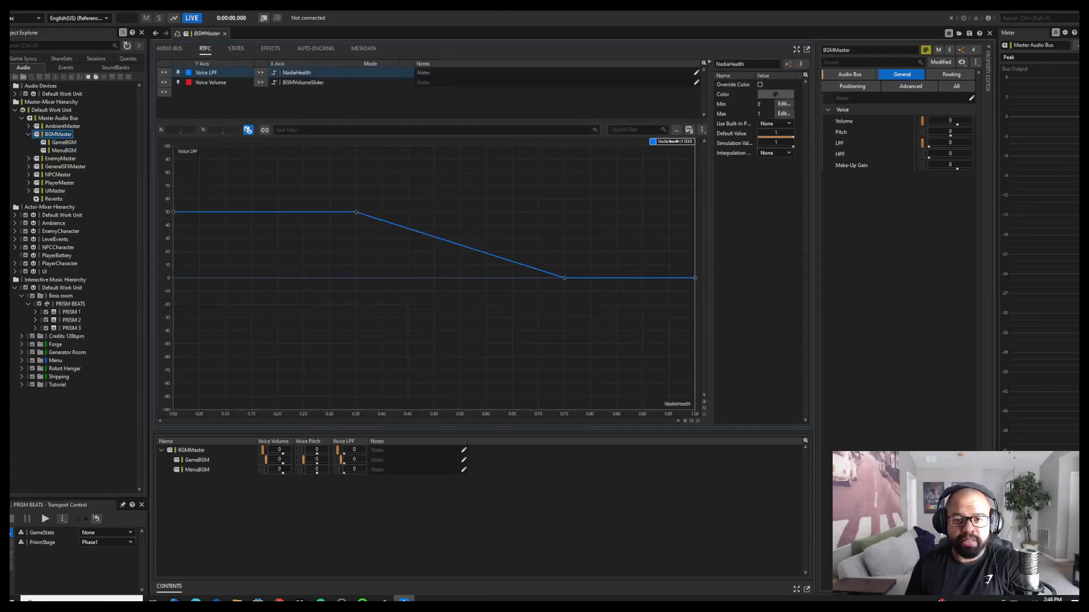
mouse_move(679, 142)
left_mouse_down()
mouse_move(188, 142)
mouse_move(695, 142)
left_mouse_up()
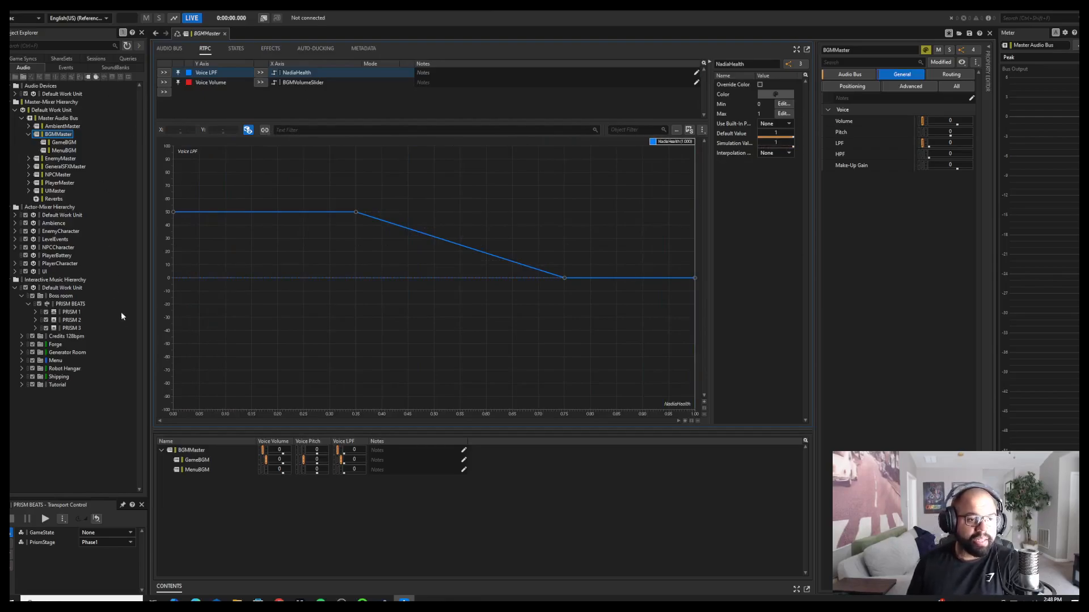
Step: Review how the PRISM BEATS music switch container assigns playlists to the Phase1, Phase2 and Phase3 paths
left_click(69, 305)
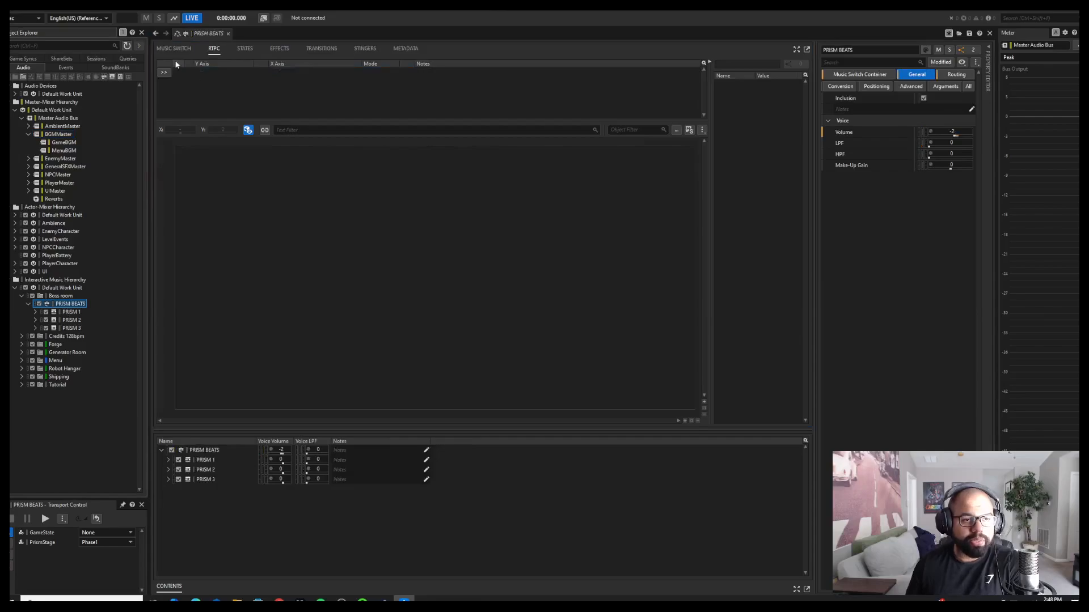
left_click(173, 48)
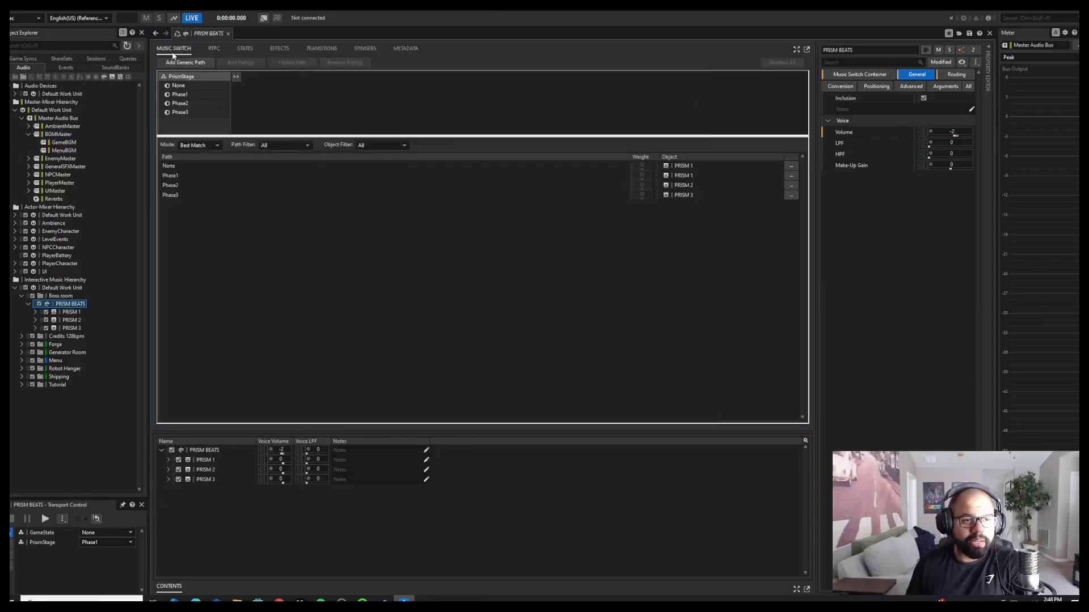
left_click(177, 176)
left_click(177, 186)
left_click(178, 196)
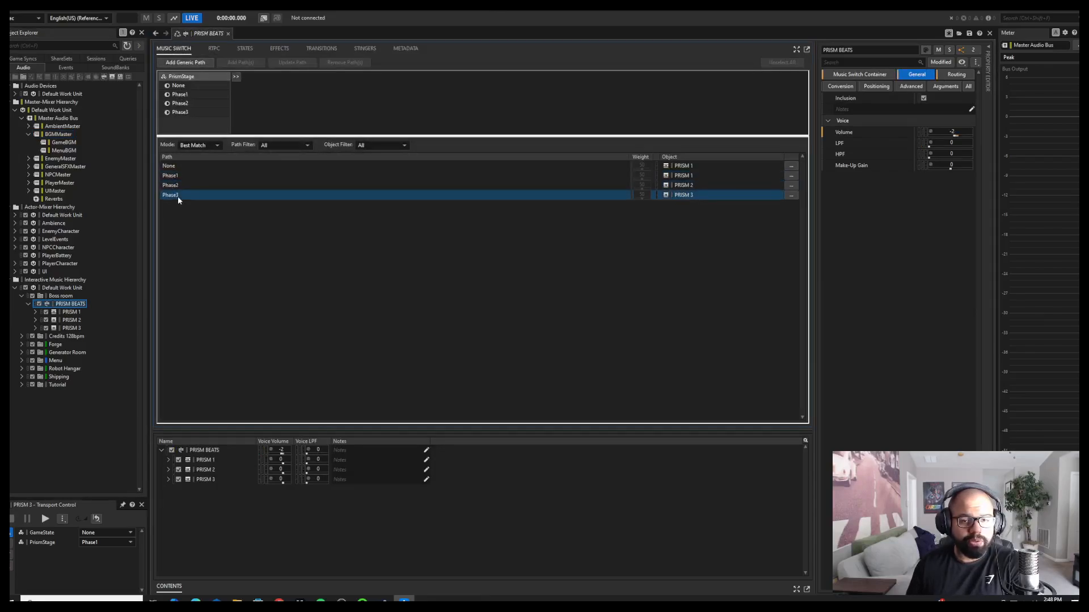
Step: Inspect the PrismStage state group and its Phase1 state among the game syncs
left_click(30, 60)
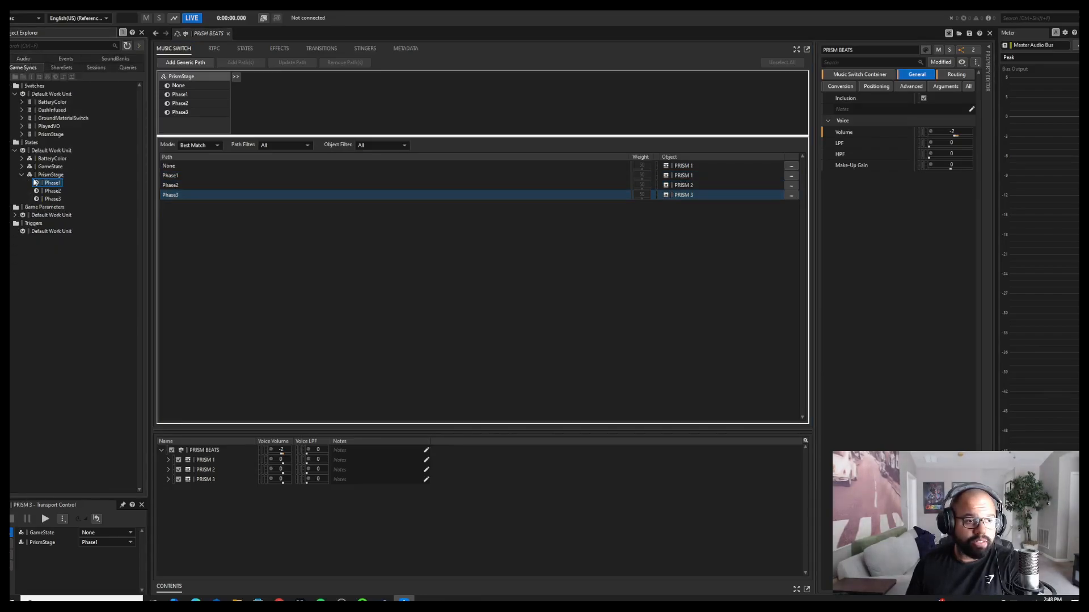
left_click(58, 192)
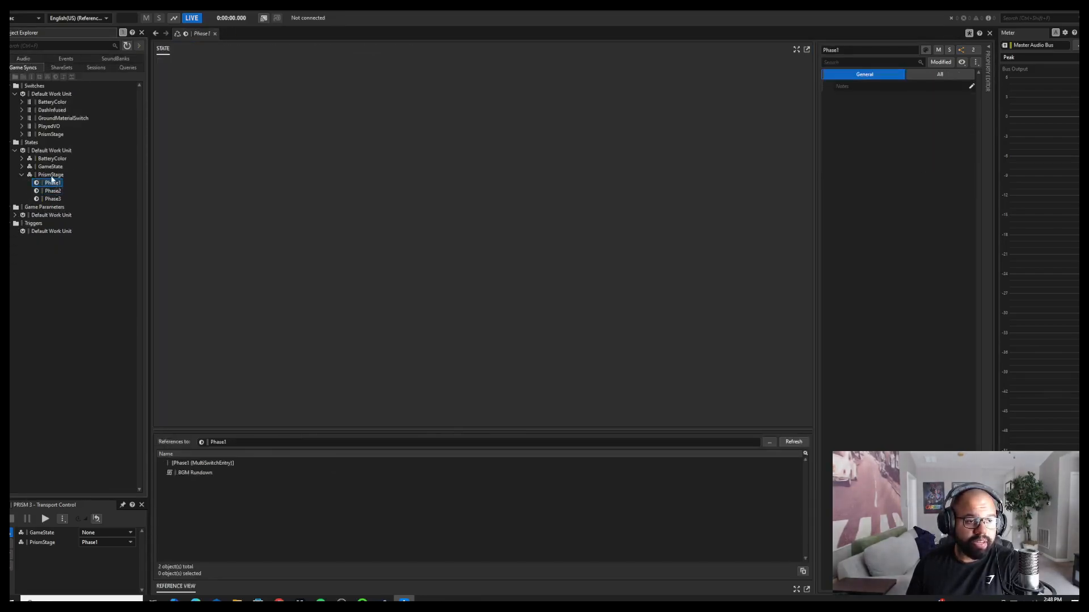
left_click(51, 176)
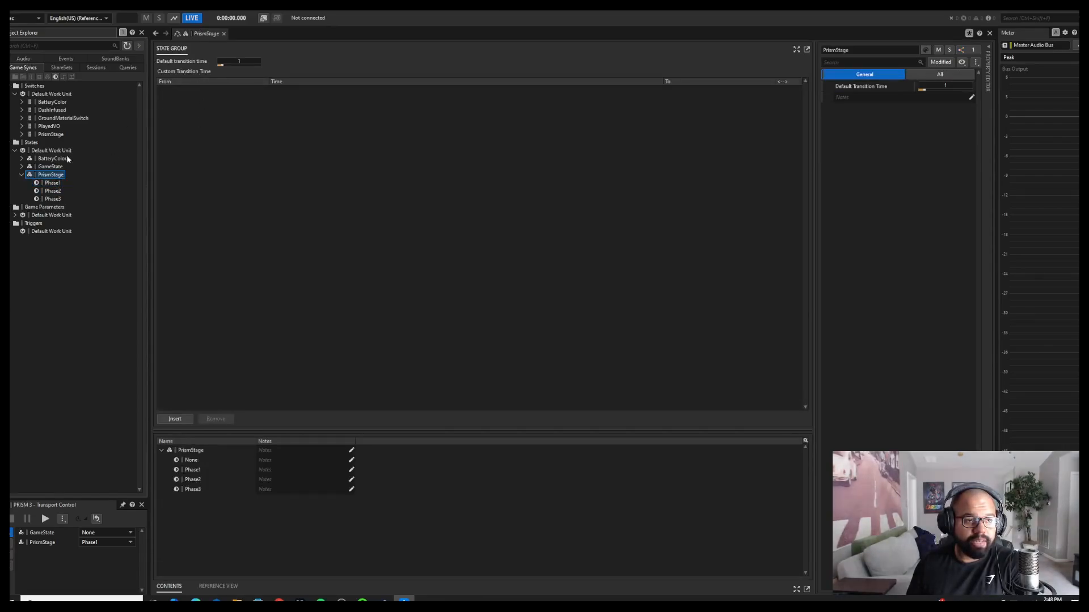
left_click(52, 184)
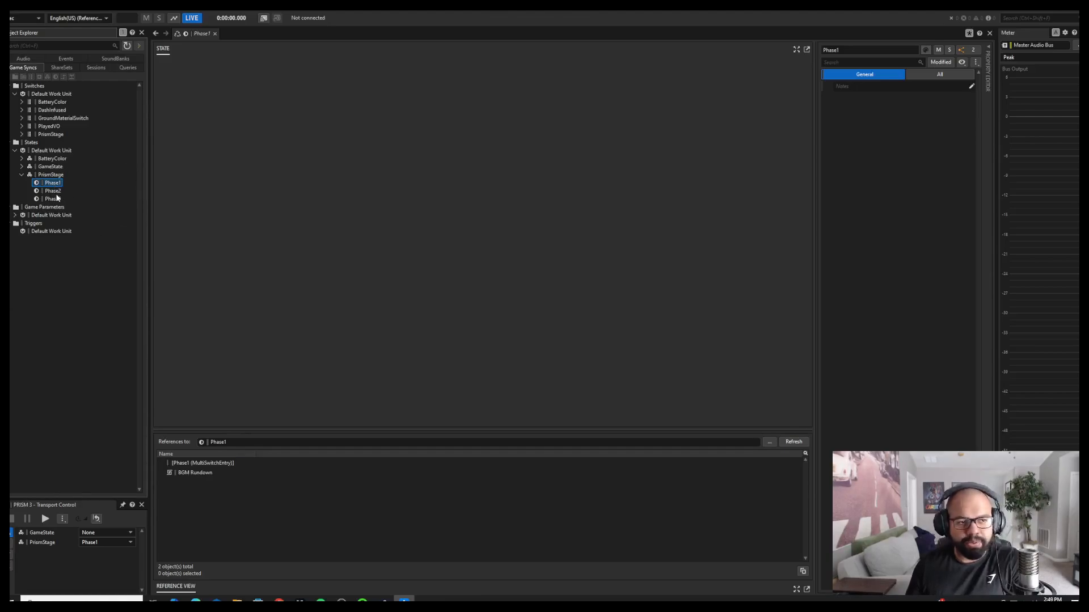
Step: Expand PRISM 1 in the audio hierarchy and show segment 1A's Ad libs track in the music segment timeline
left_click(23, 59)
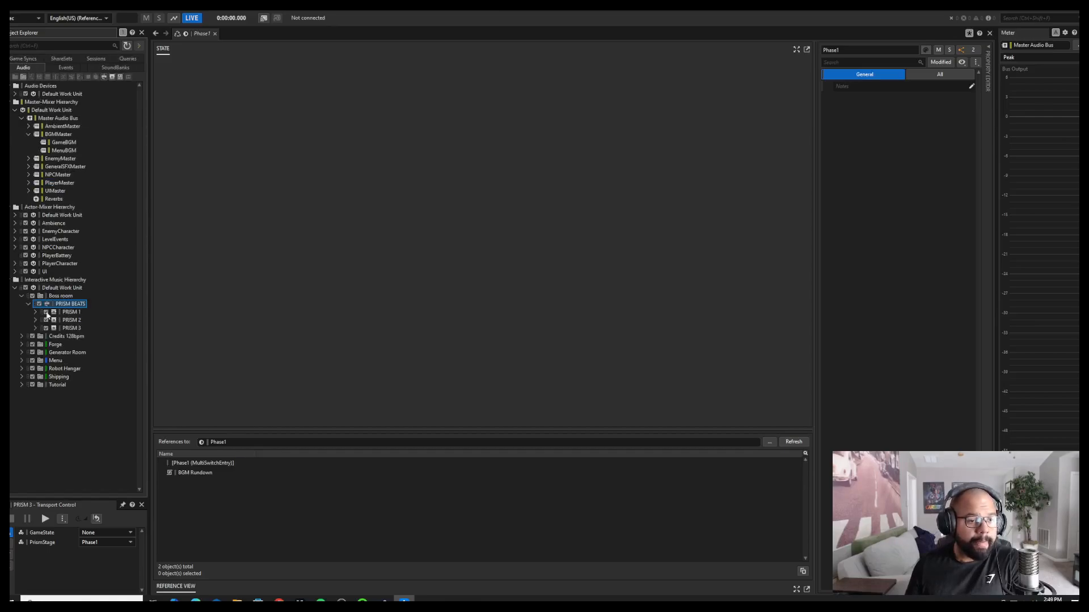
left_click(68, 312)
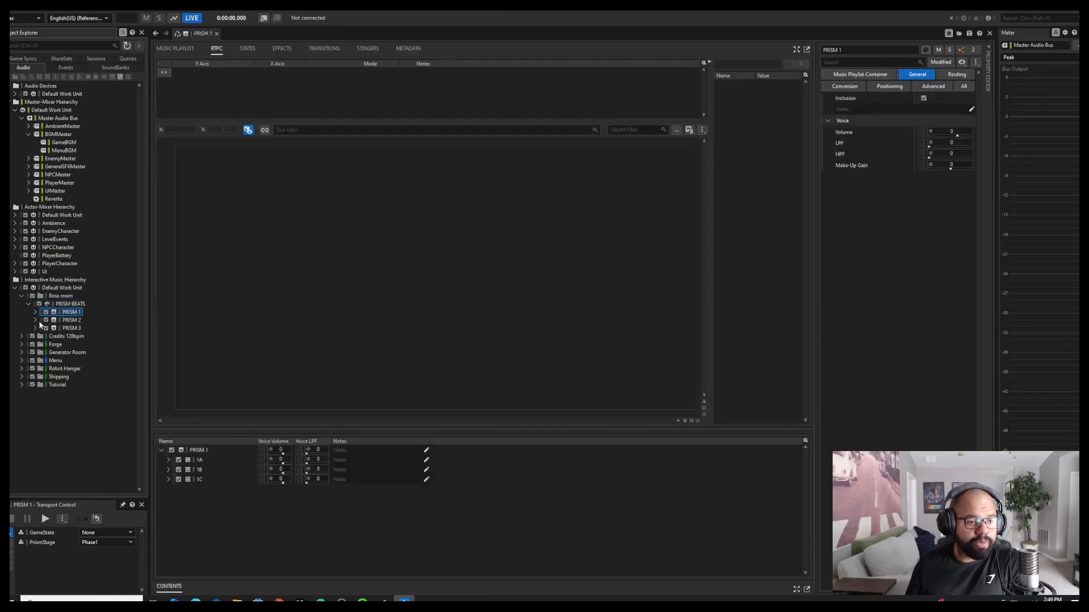
left_click(35, 312)
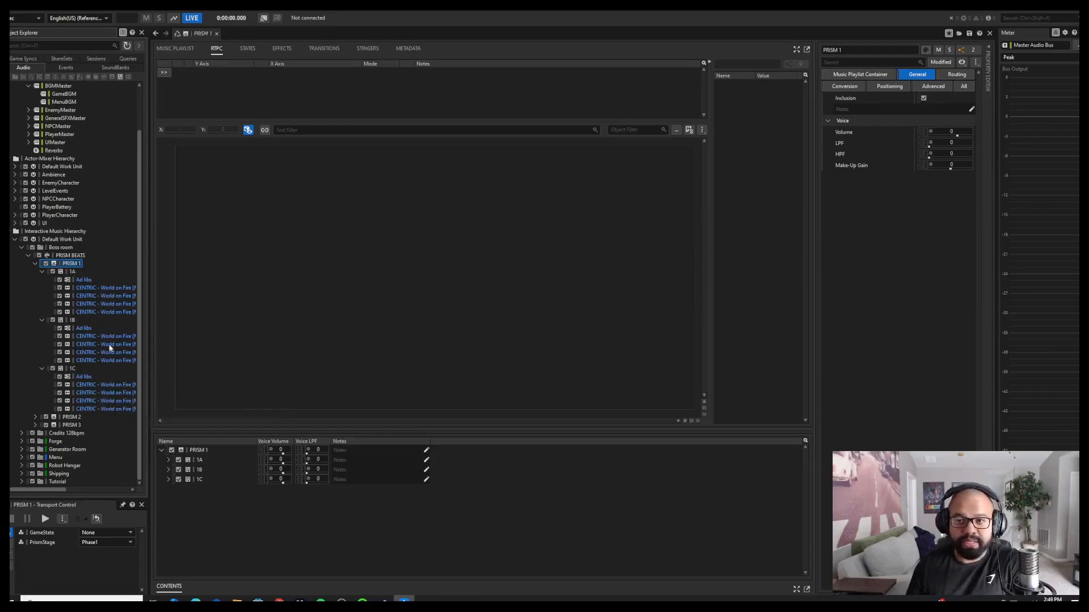
left_click(83, 280)
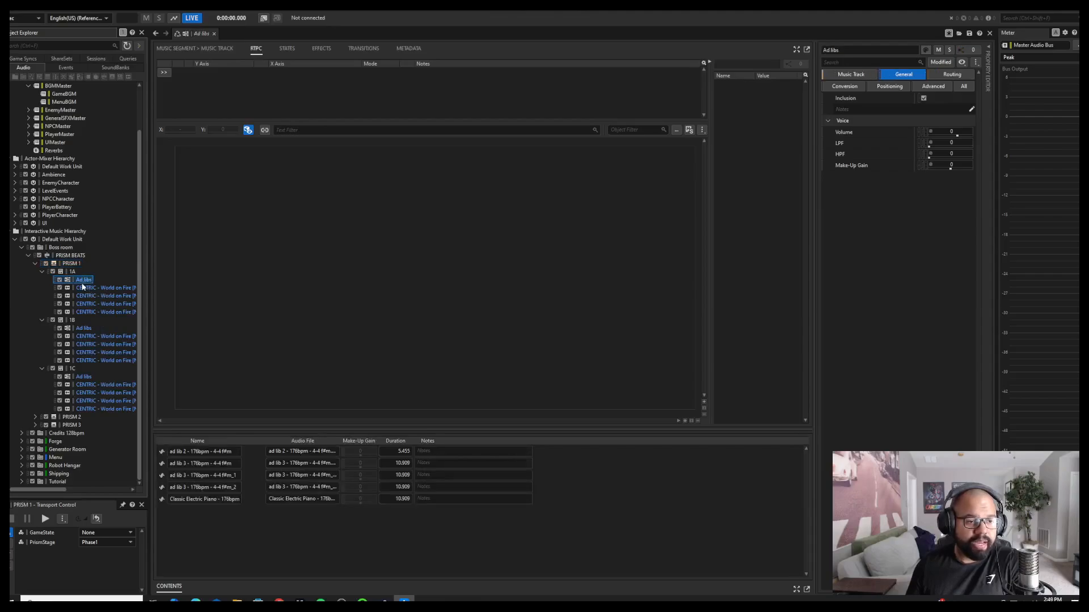
left_click(194, 49)
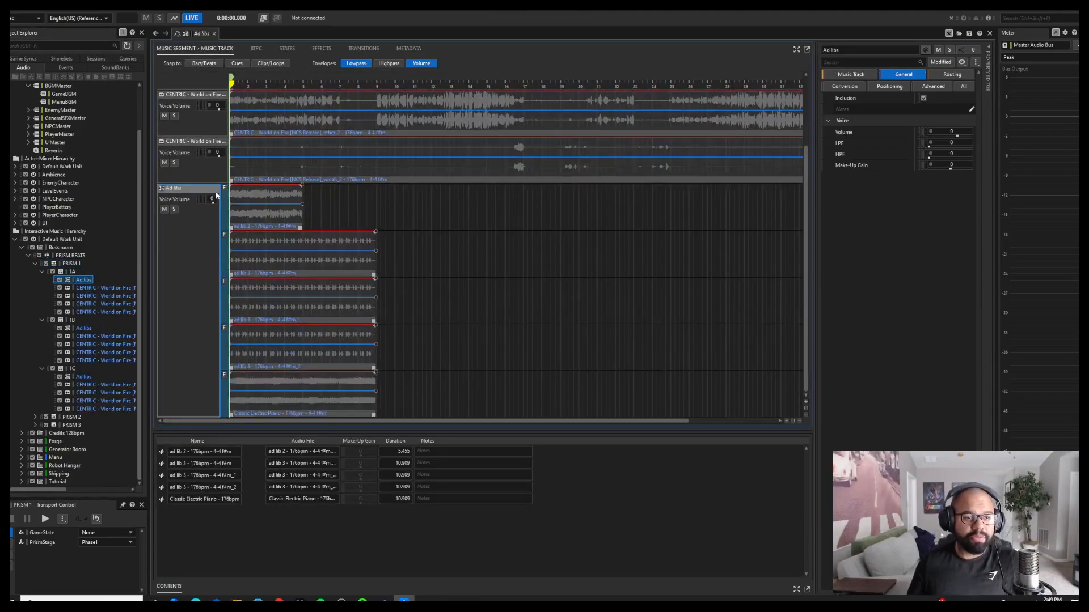
Step: Audition the Ad libs track of segment 1A on its own by soloing it, and clear the solo after playback
left_click(175, 210)
key("space")
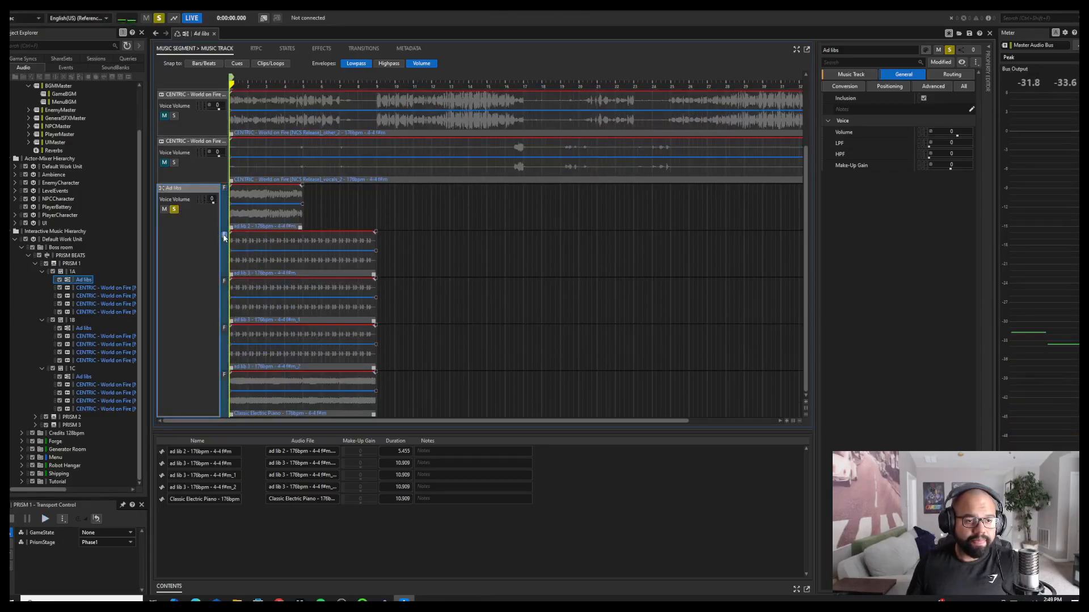
key("space")
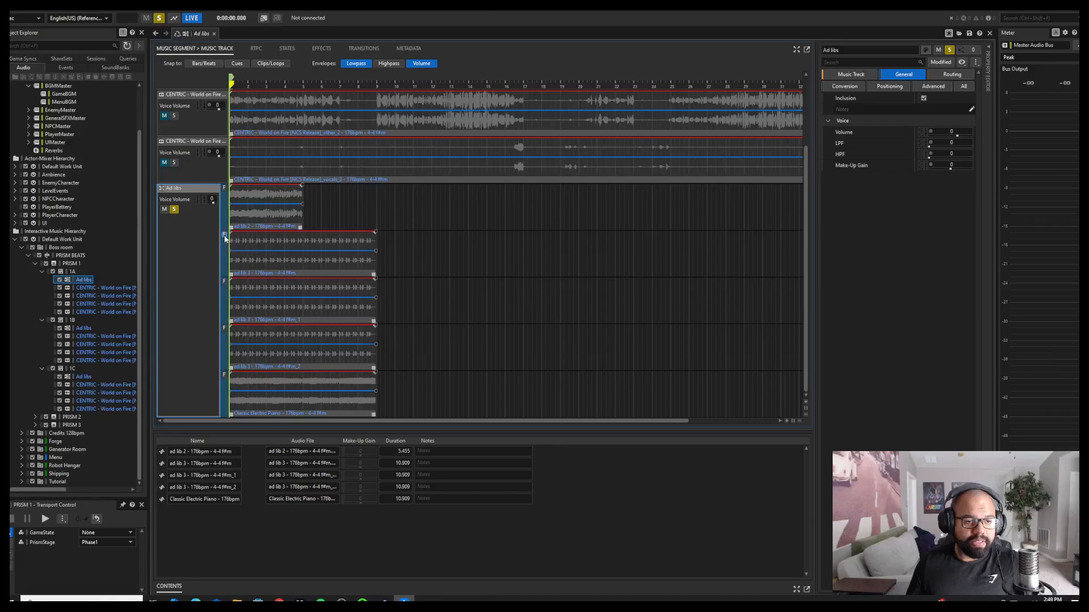
left_click(174, 209)
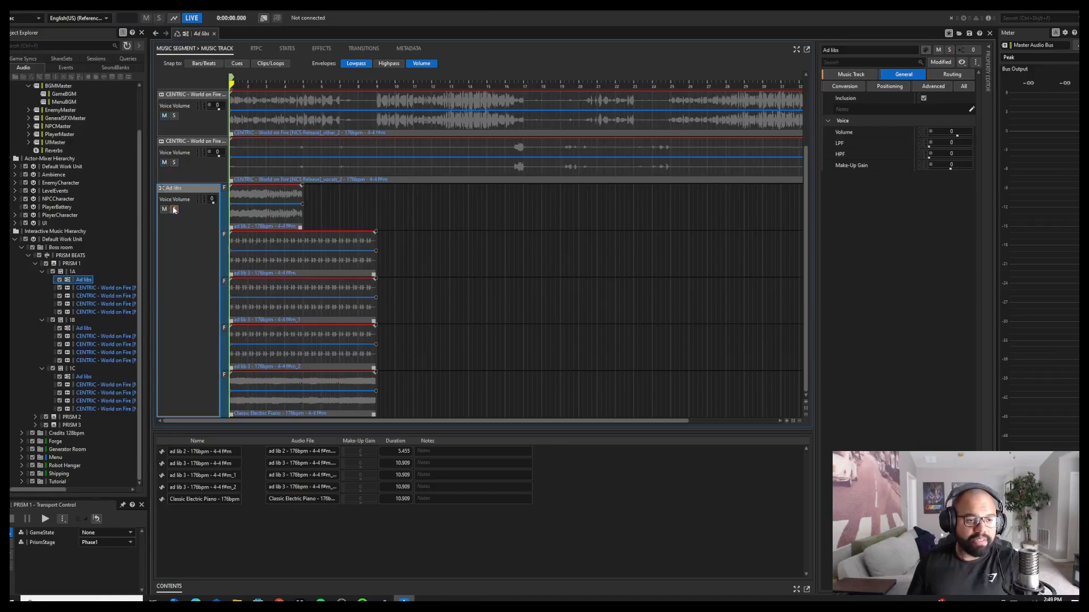
Step: Look over the CENTRIC - World on Fire stem tracks in segment 1A and audition the whole segment
left_click_drag(102, 294, 102, 288)
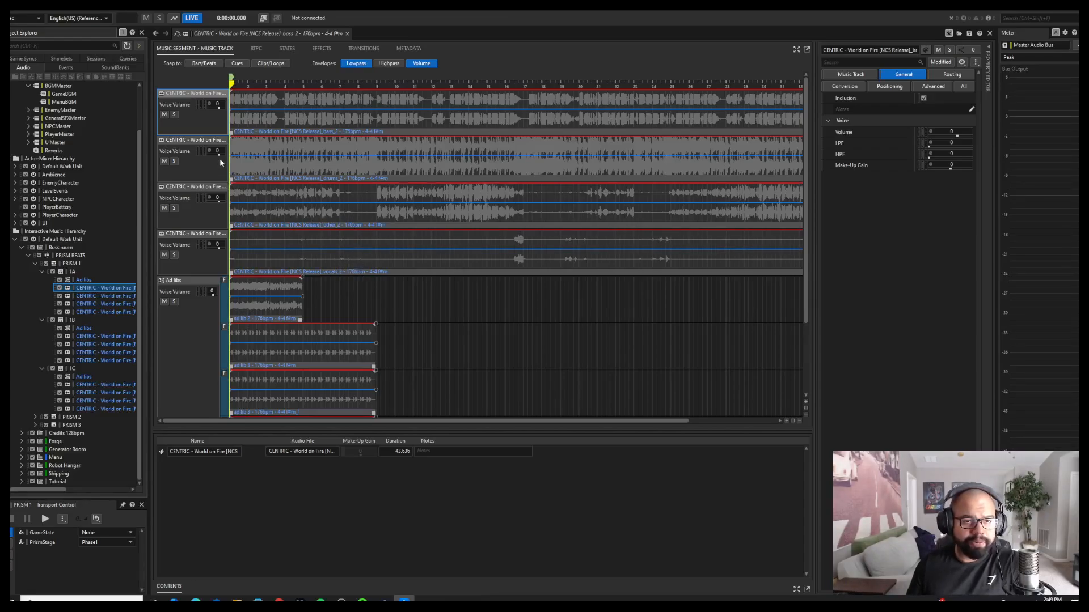
left_click(191, 176)
left_click(190, 124)
left_click(72, 272)
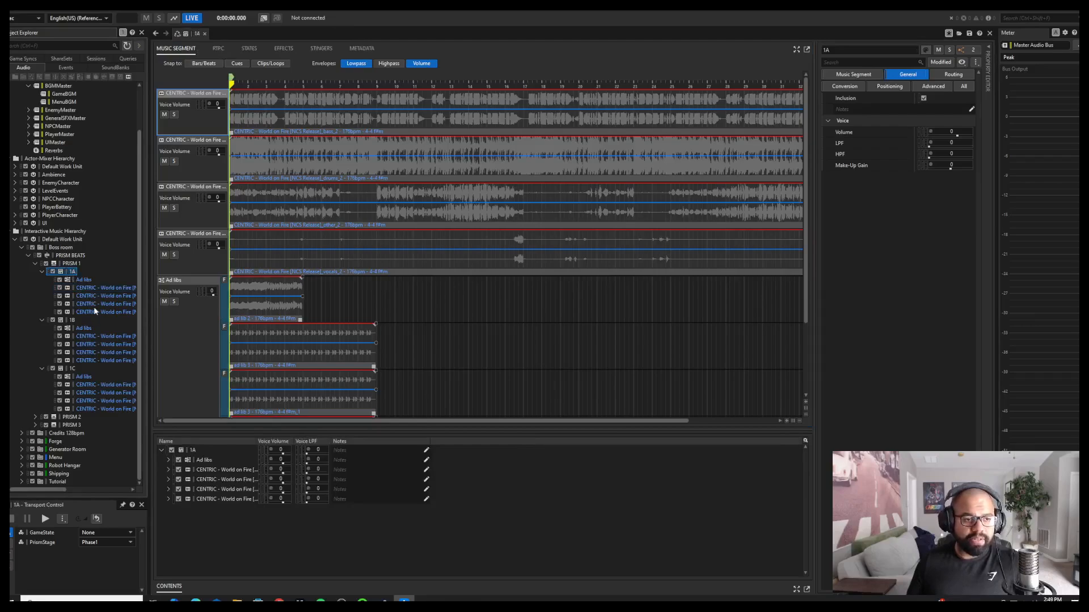
key("space")
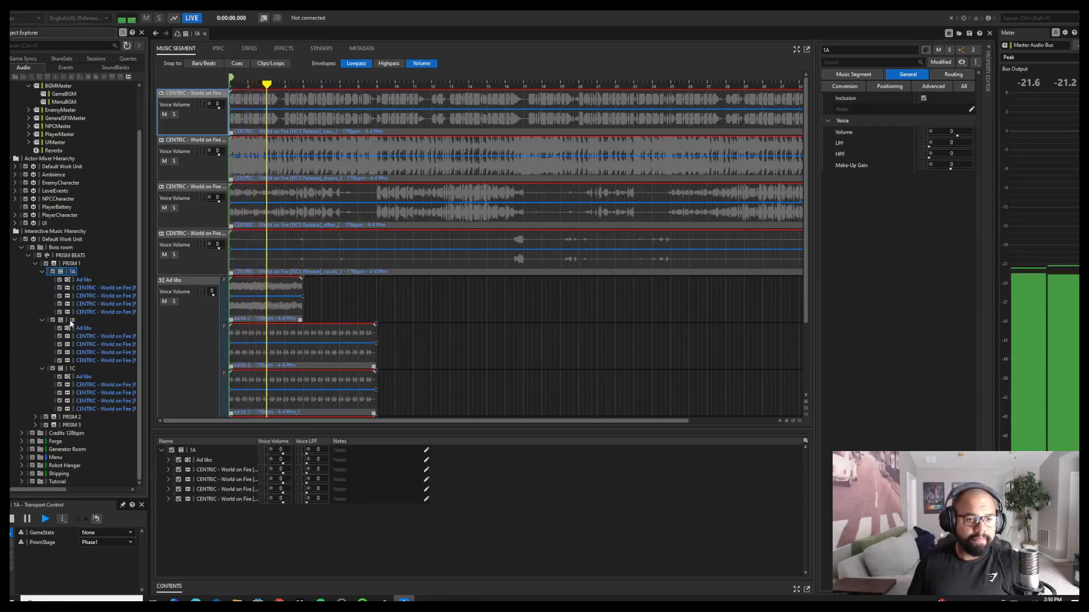
key("space")
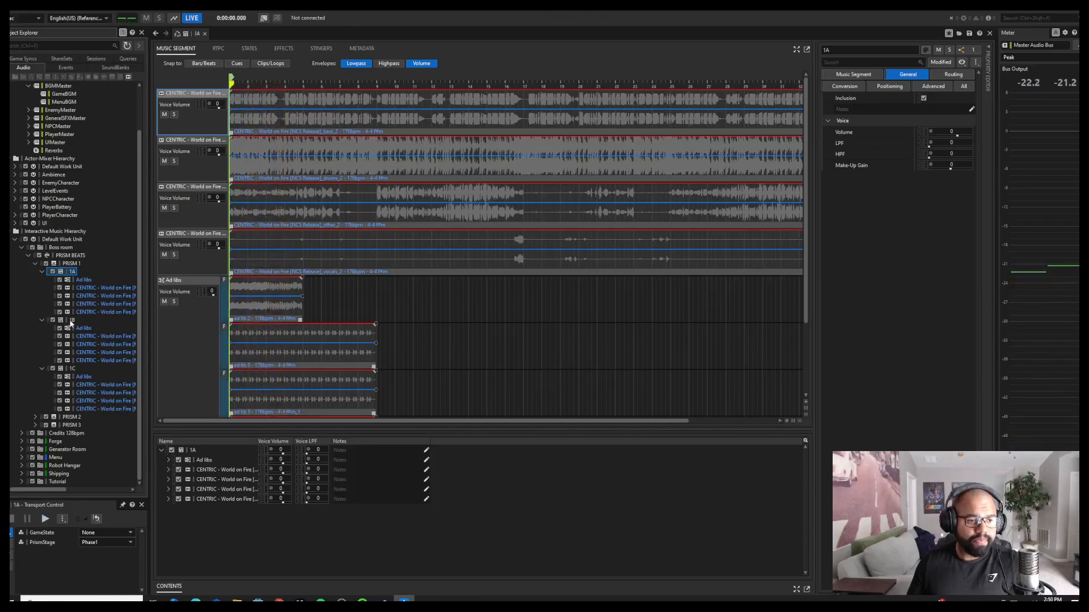
Step: Audition segments 1B and 1C of PRISM 1, and stop playback
left_click(72, 320)
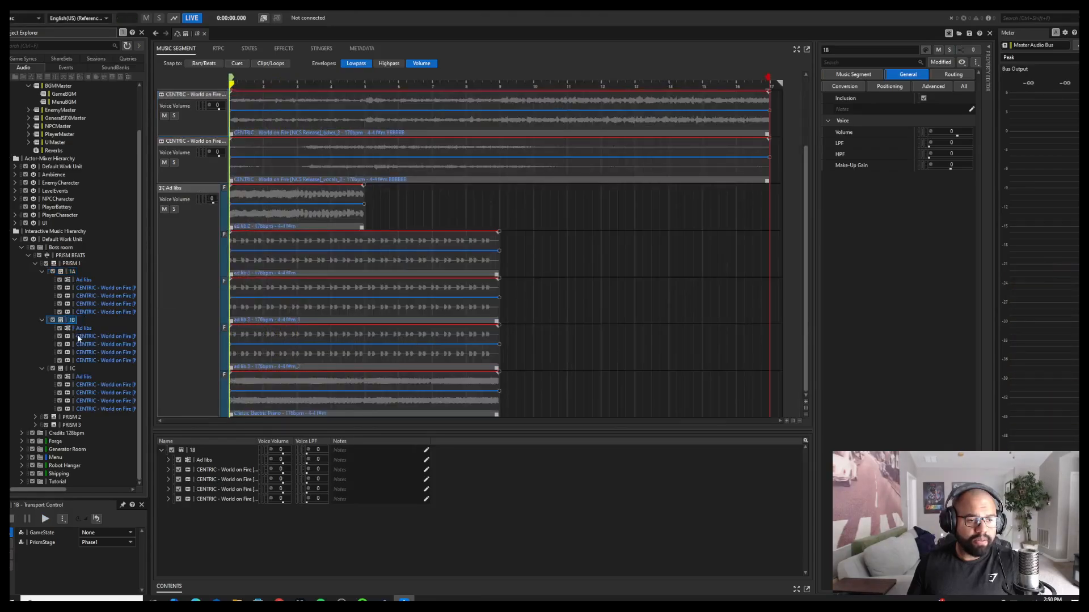
key("space")
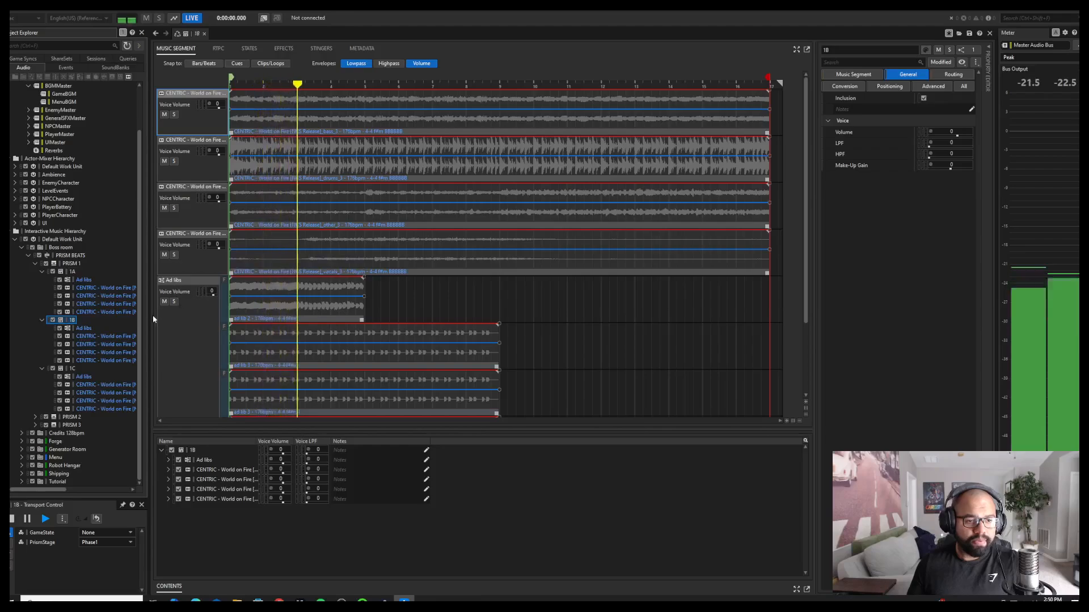
left_click(73, 369)
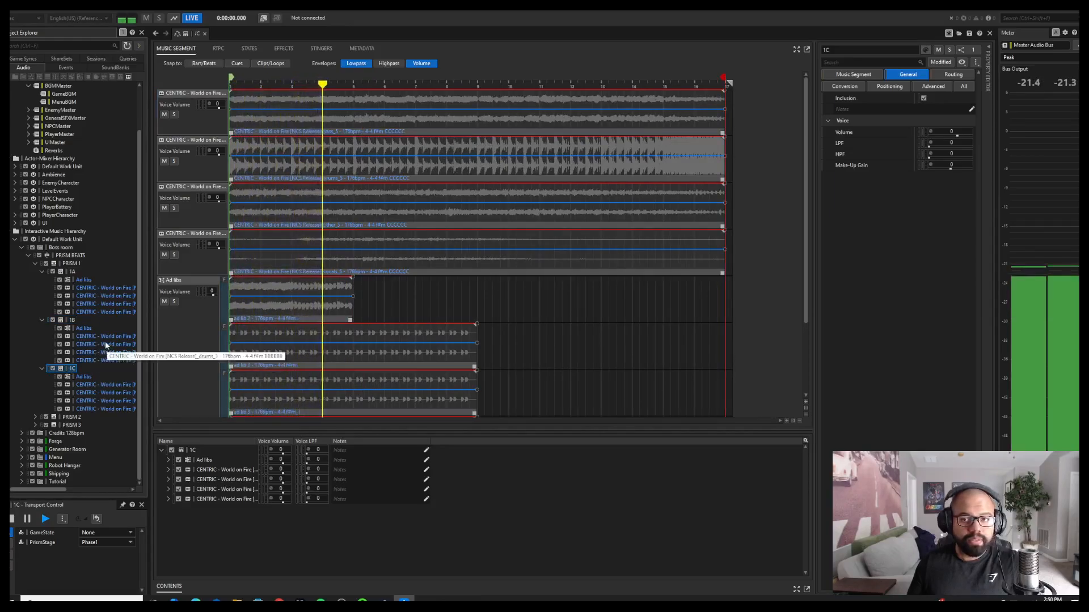
key("space")
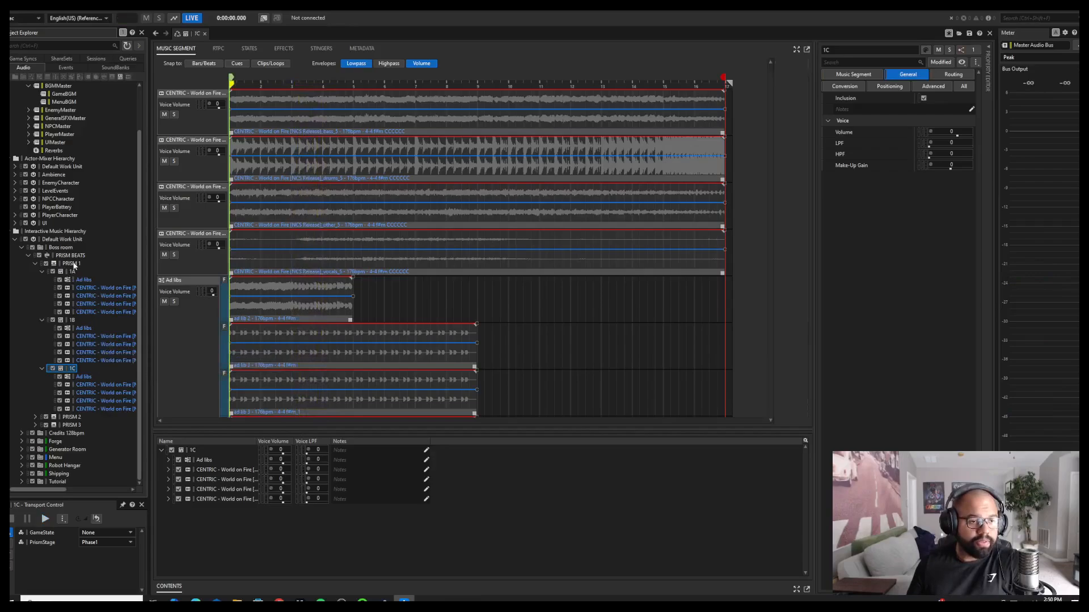
Step: Review the segment order in PRISM 1's music playlist and return to segment 1A's timeline
left_click(72, 265)
left_click(176, 49)
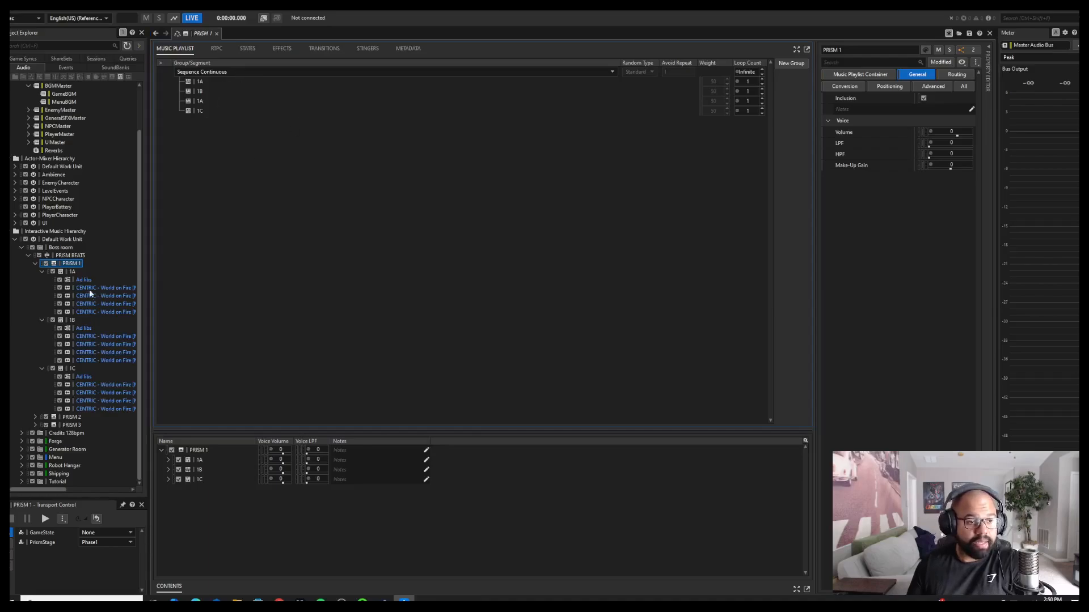
left_click(72, 274)
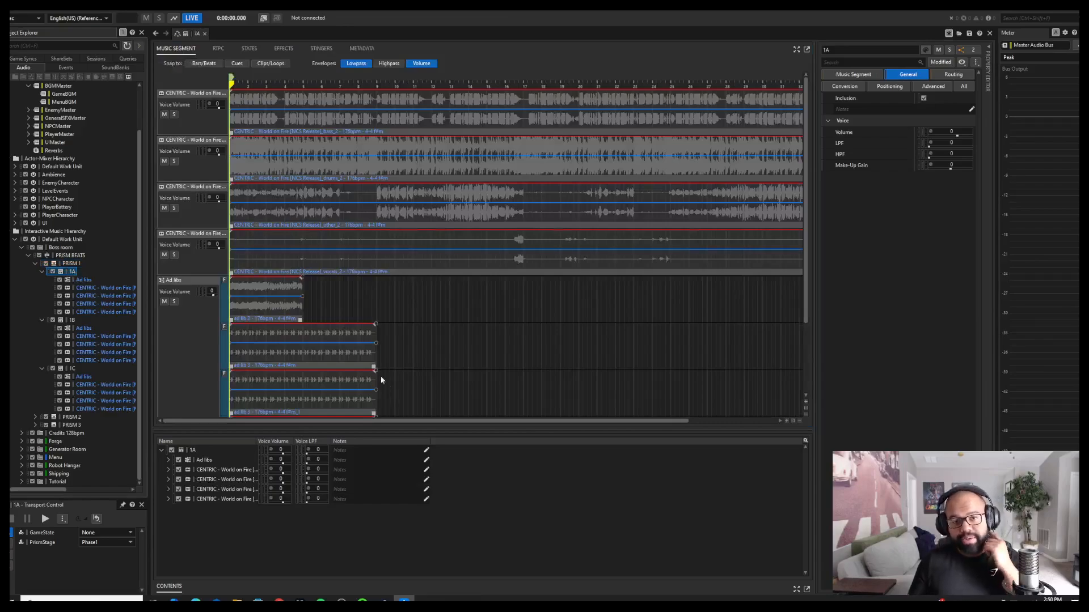
mouse_move(387, 421)
left_mouse_down()
mouse_move(447, 422)
mouse_move(384, 401)
left_mouse_up()
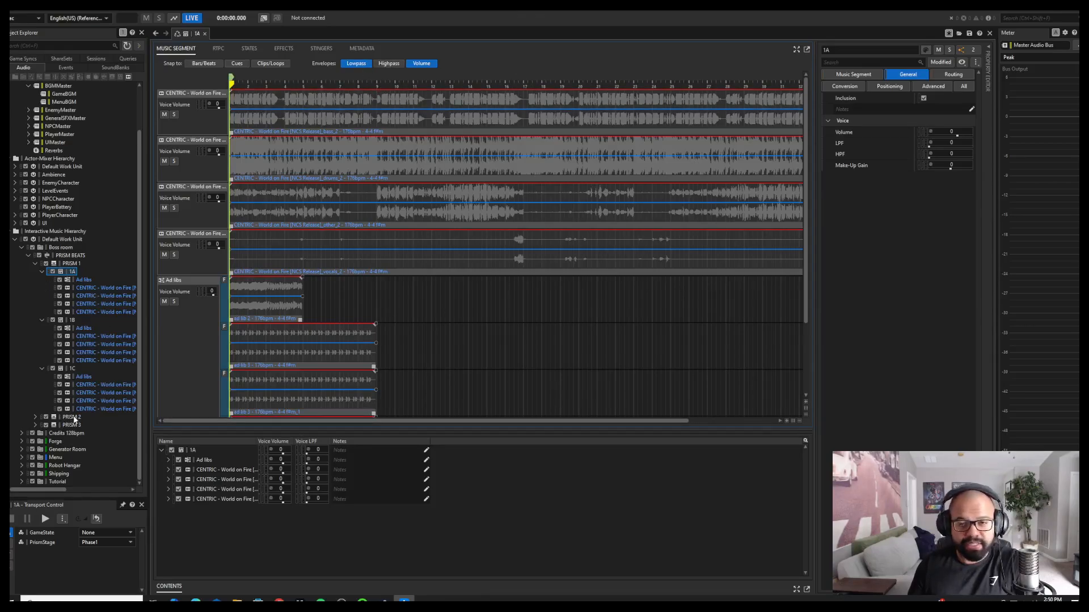
Step: Inspect the end of segment 1A near its exit cue and its Music Segment properties, returning the playhead to the start
left_click_drag(232, 84, 710, 83)
left_click(853, 75)
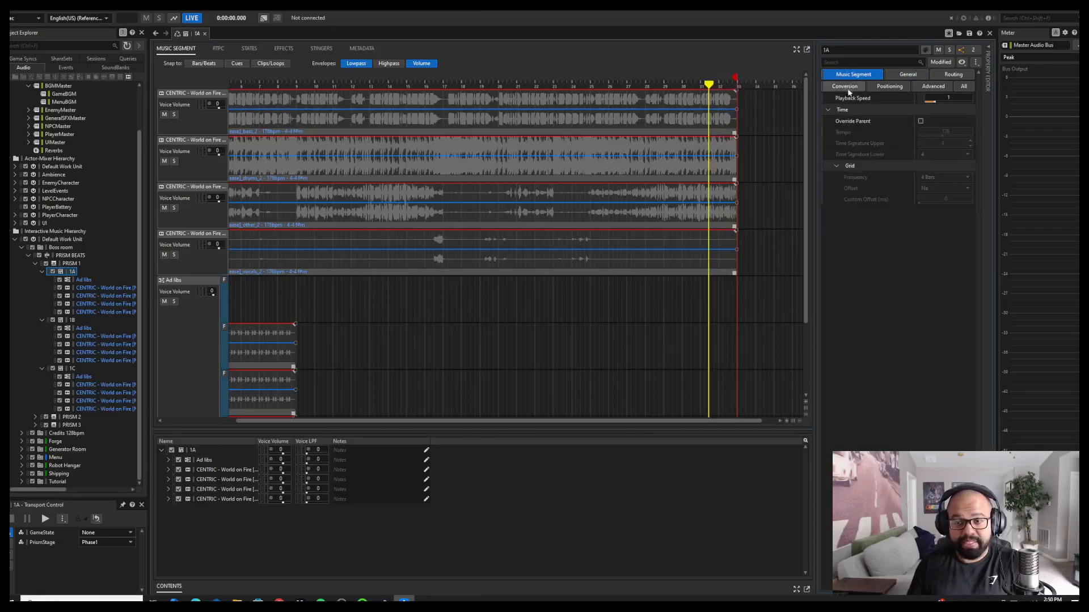
left_click(906, 76)
left_click_drag(709, 84, 213, 86)
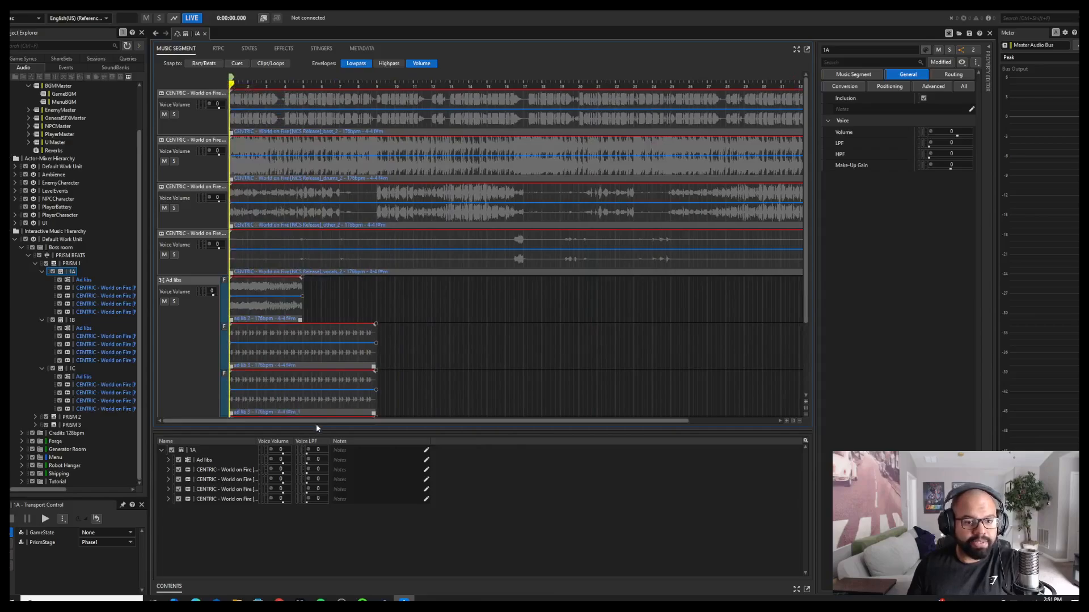
left_click_drag(316, 422, 318, 423)
Step: Show the transition rules of the PRISM BEATS switch container
left_click(67, 256)
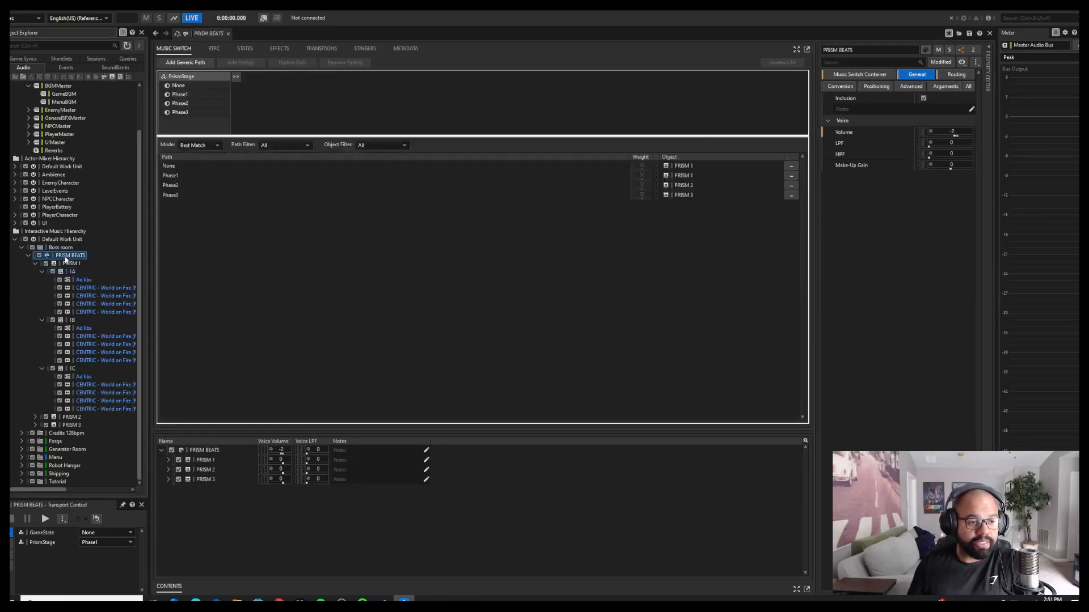
left_click(322, 49)
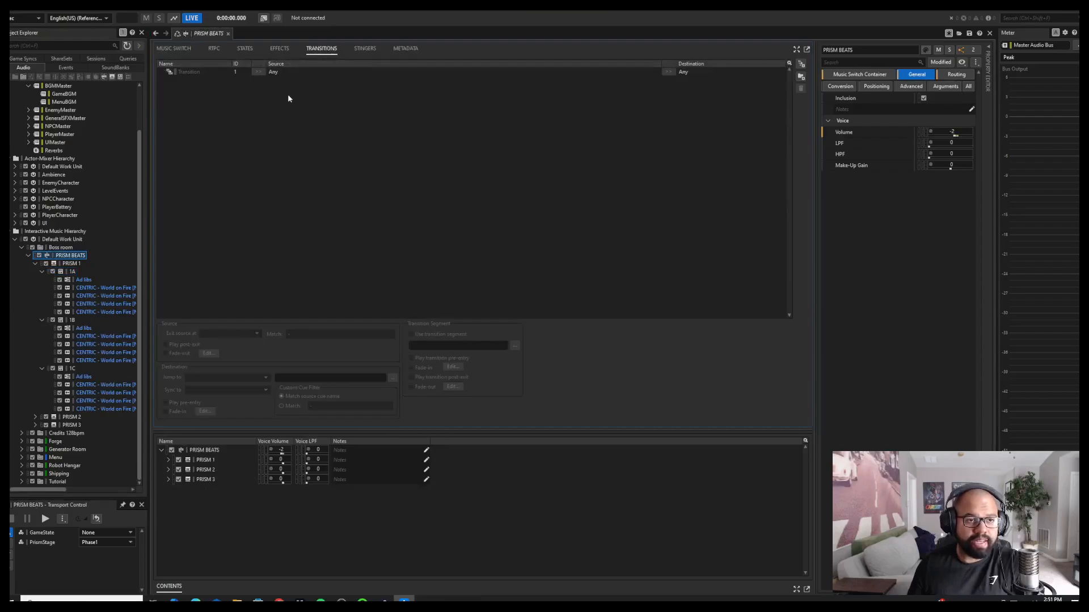
Step: Review the PrismStage path assignments of PRISM BEATS and the timelines of segments 1A, 1B and 1C
left_click(176, 49)
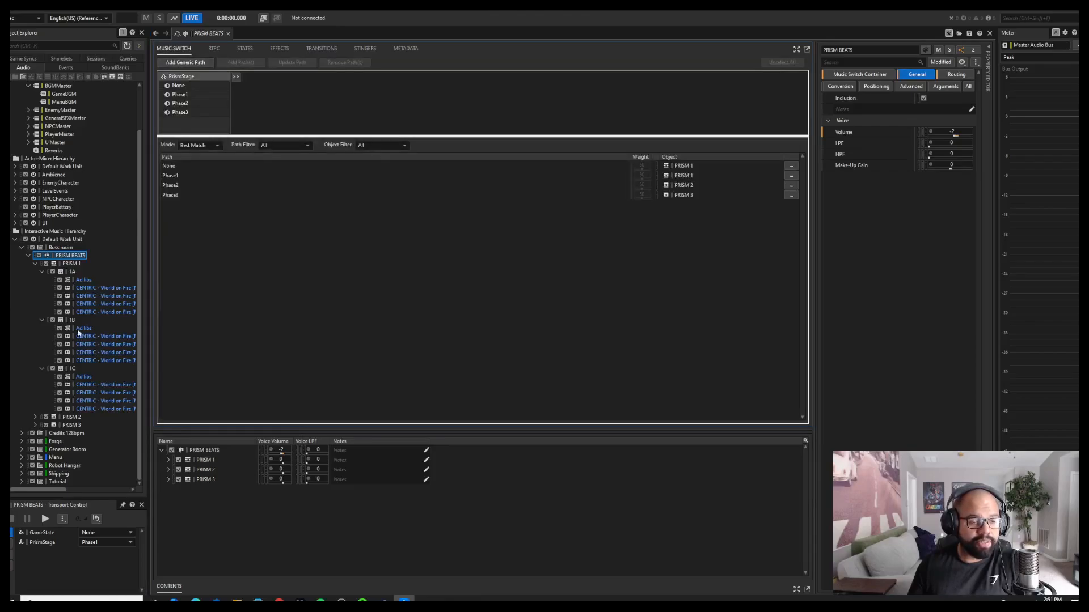
left_click(71, 274)
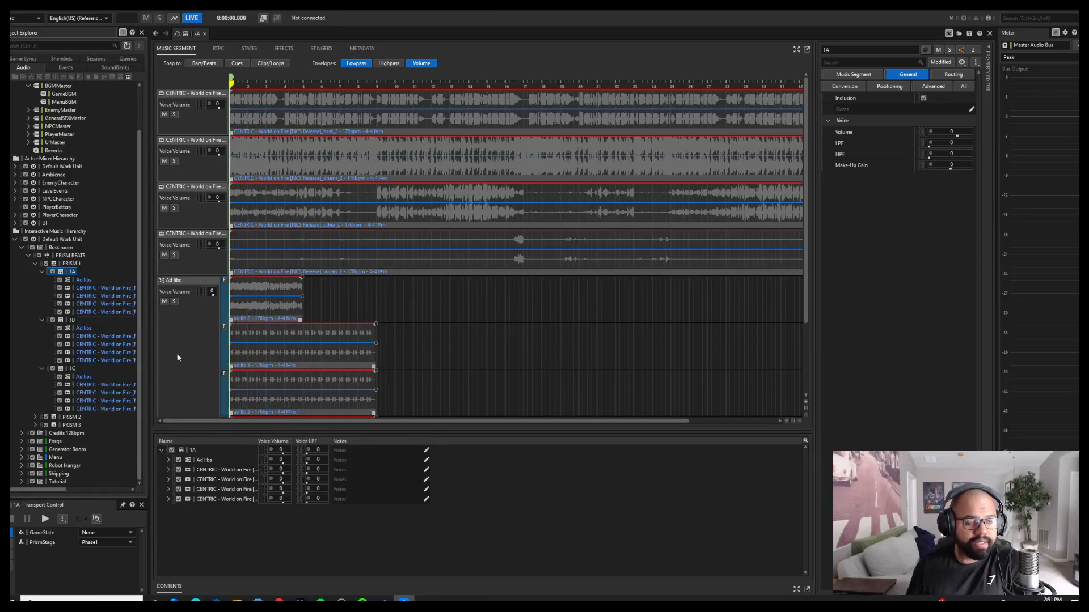
left_click_drag(277, 422, 238, 422)
left_click(72, 321)
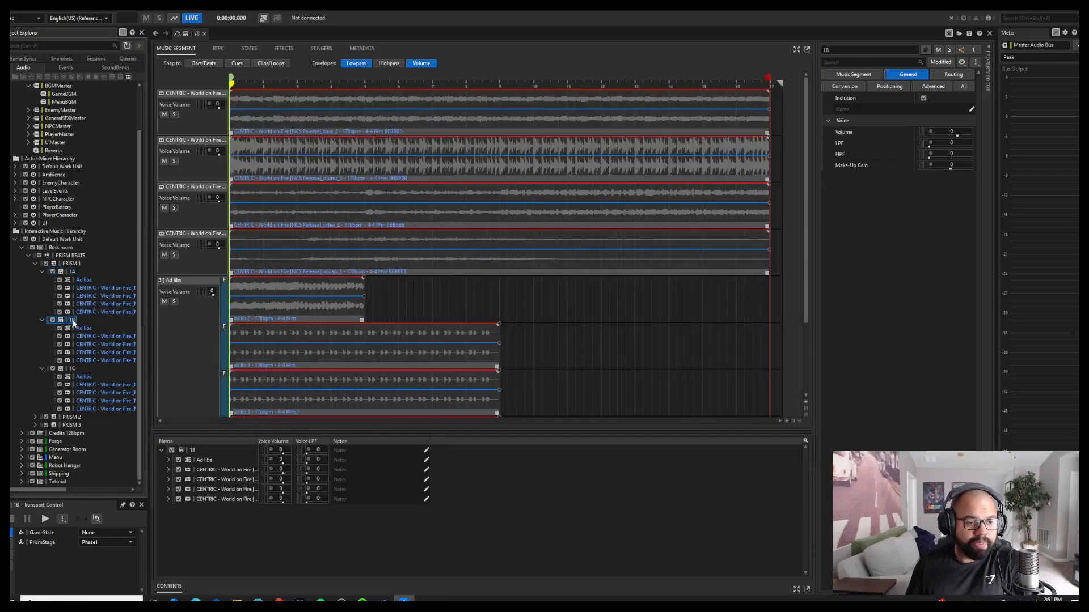
left_click(71, 369)
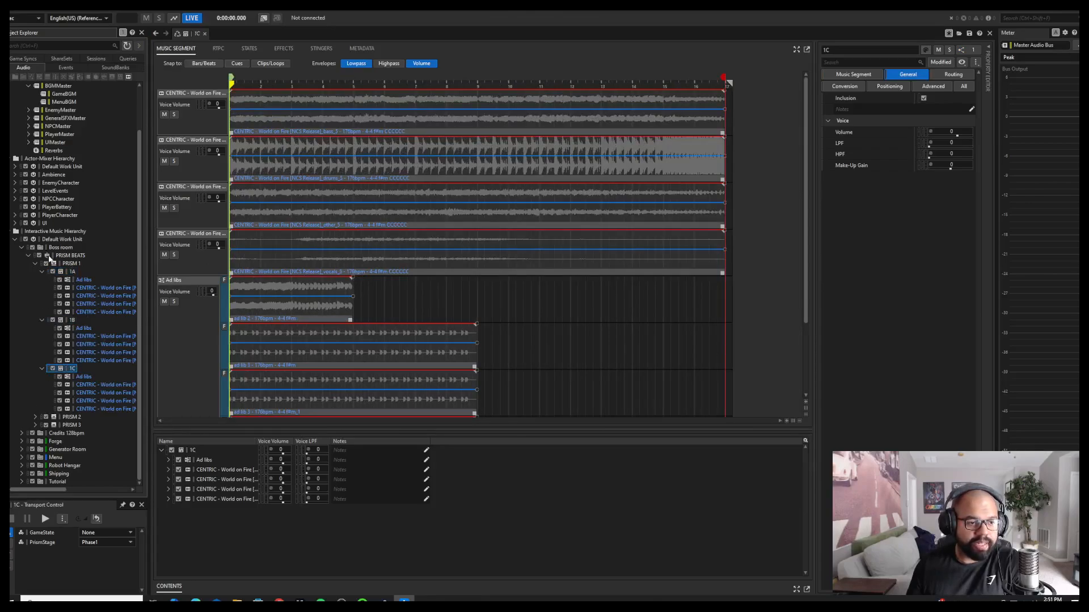
Step: Collapse PRISM 1 in the hierarchy, review PRISM 2's music playlist and expand its contents
left_click(71, 266)
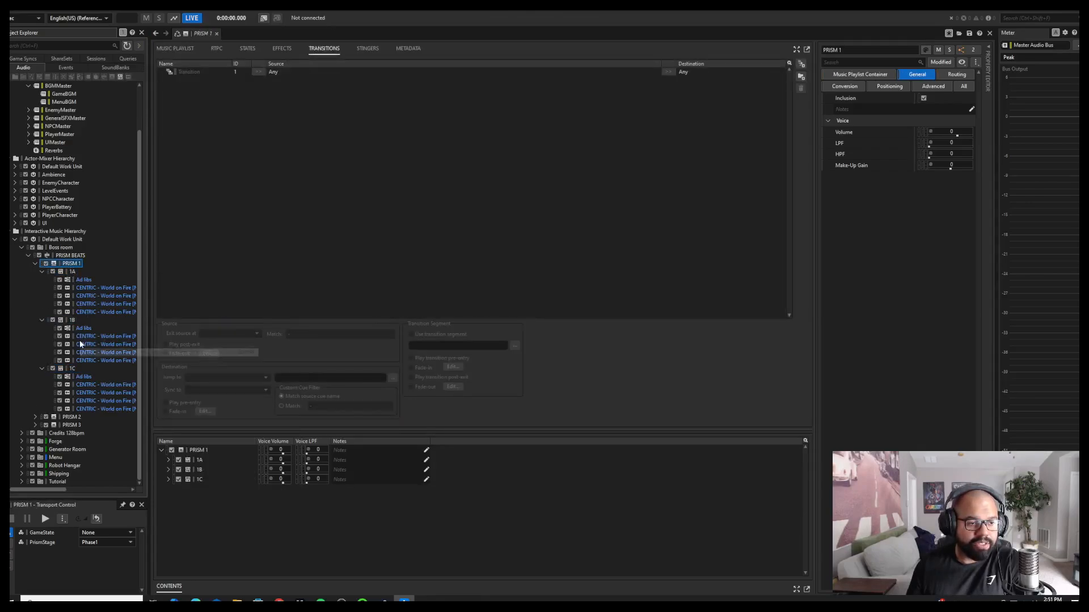
left_click(35, 263)
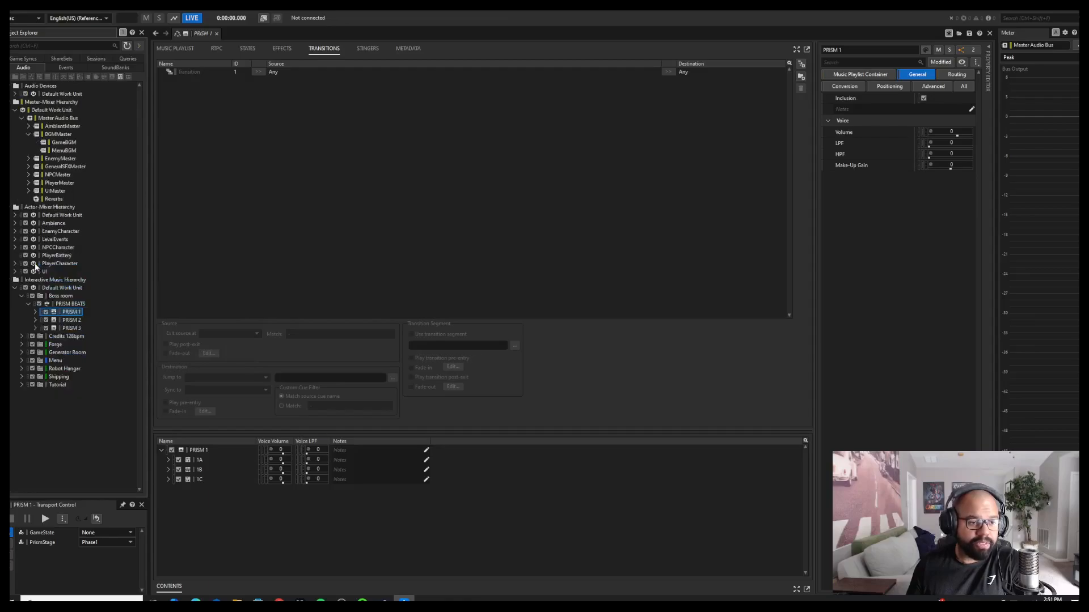
left_click(63, 321)
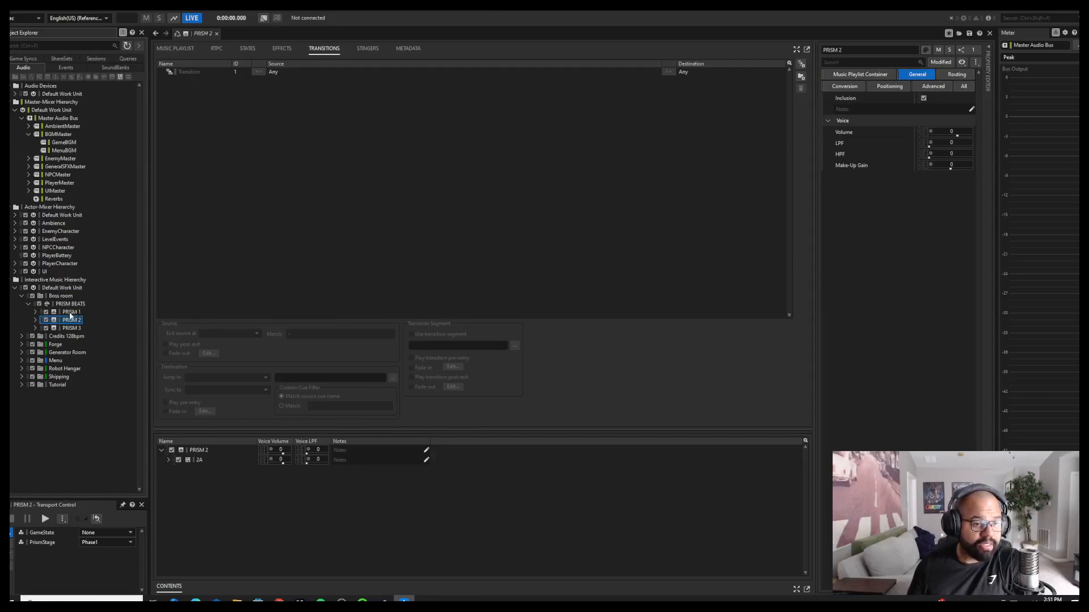
left_click(182, 49)
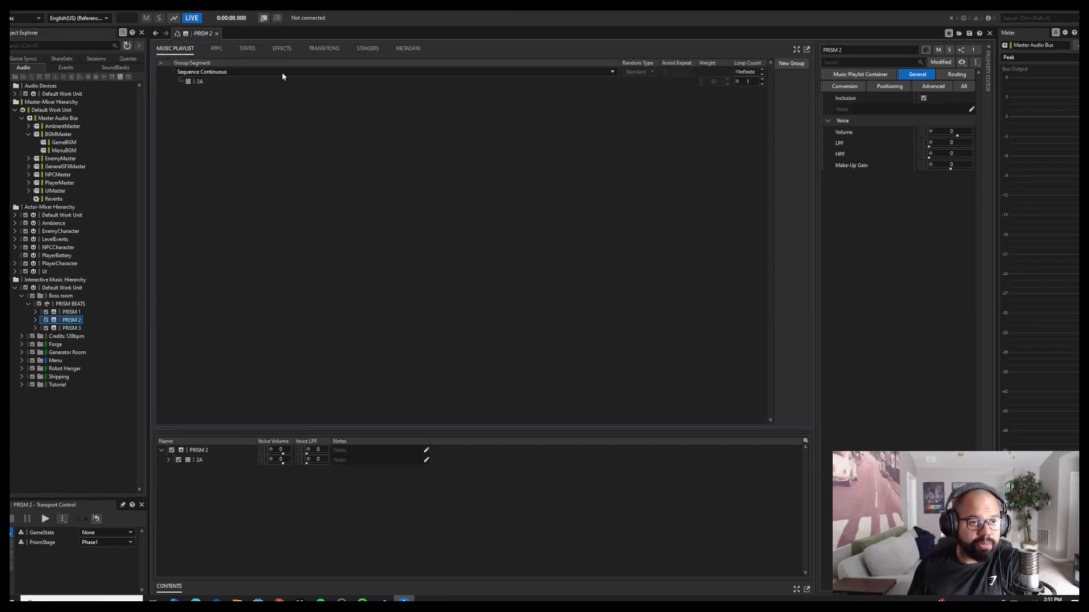
left_click(36, 321)
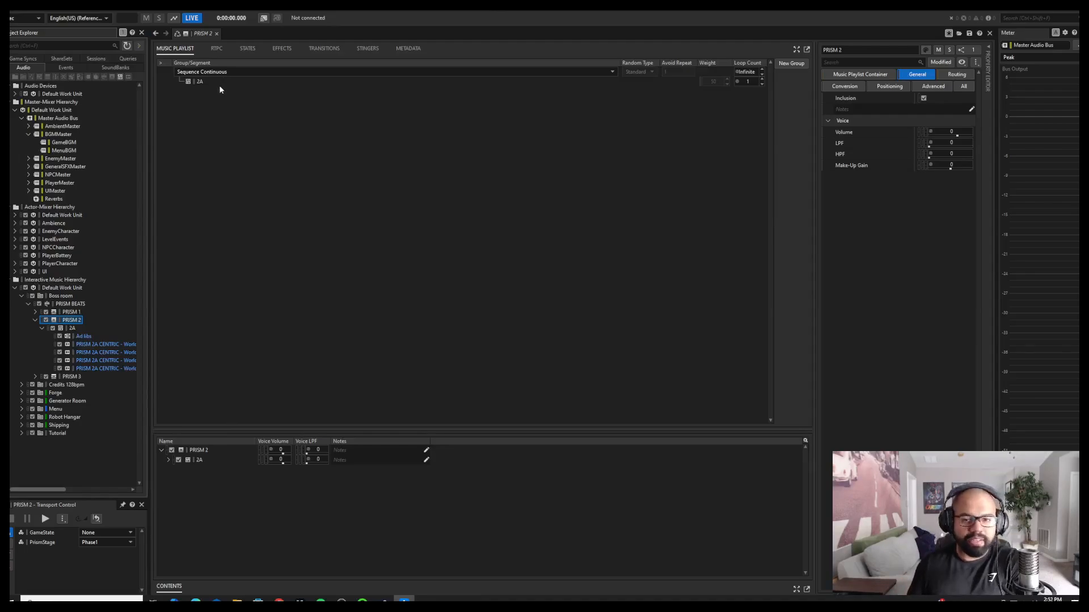
Step: Open segment 2A of PRISM 2, audition it, and stop playback
left_click(72, 329)
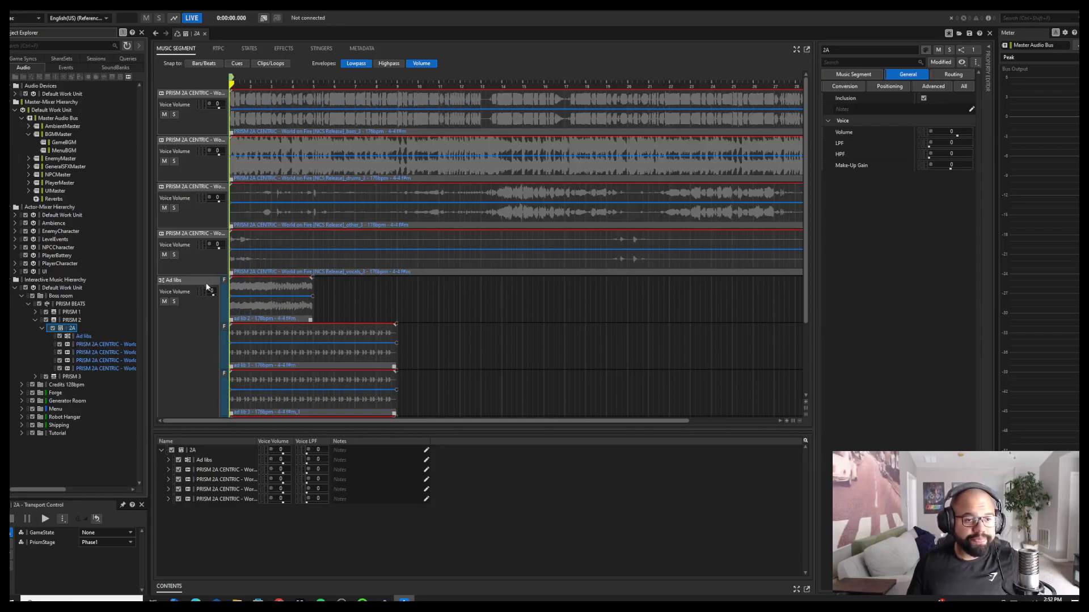
key("space")
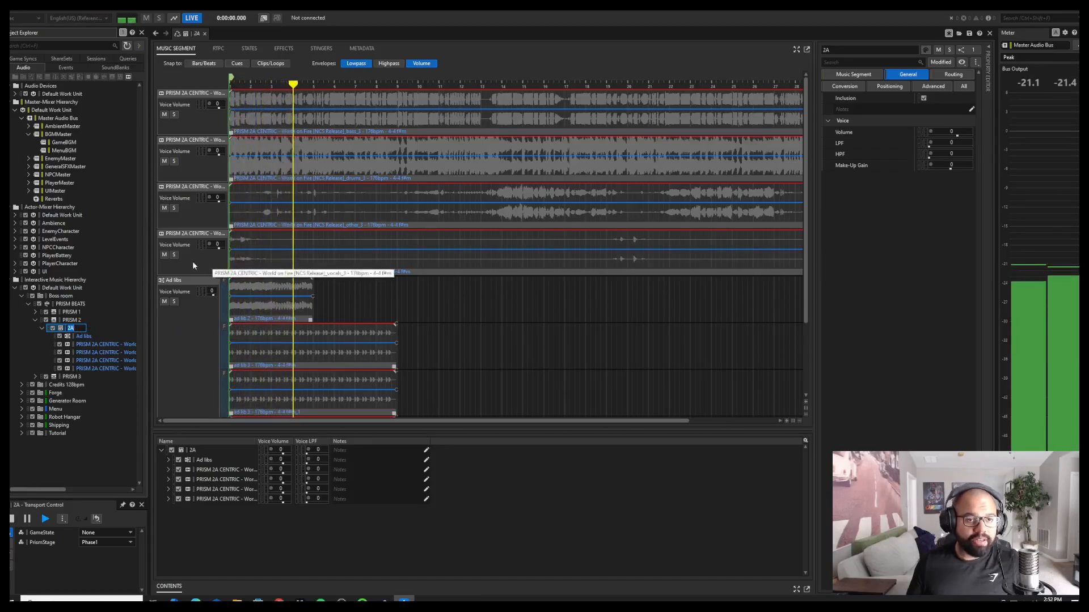
left_click(81, 337)
left_click(72, 328)
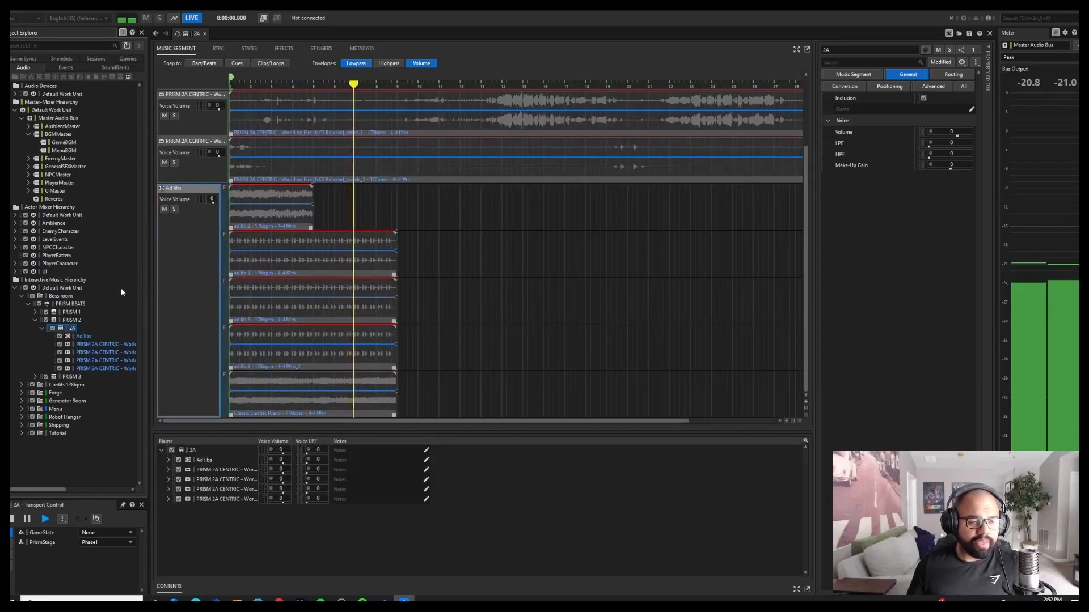
key("space")
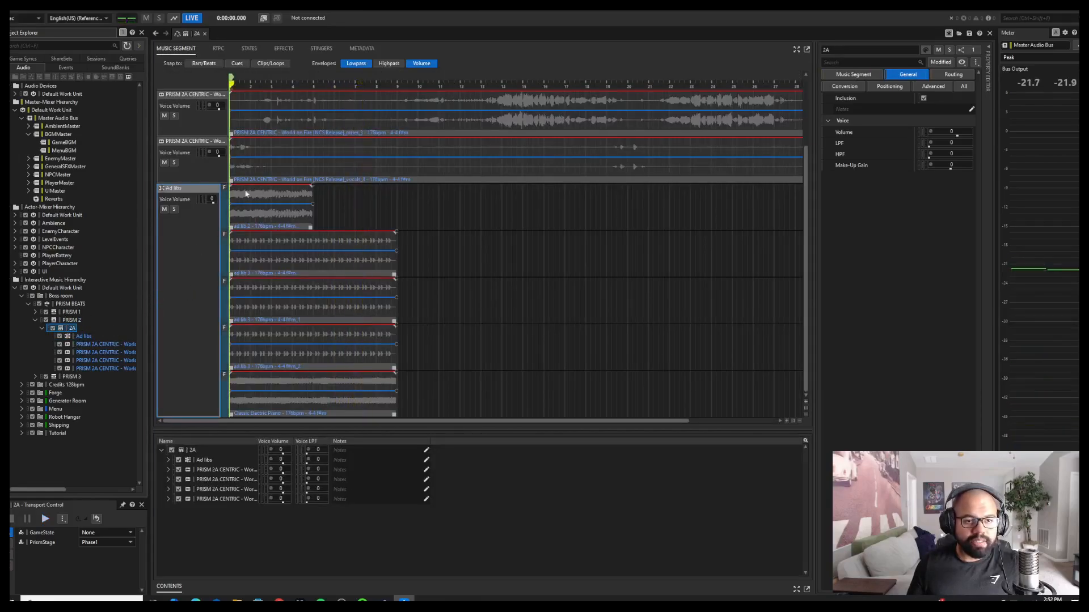
Step: Examine segment 2A's stem tracks and Ad libs sub-tracks along its timeline, briefly checking PRISM 1's contents for comparison
scroll(196, 237, "up", 2)
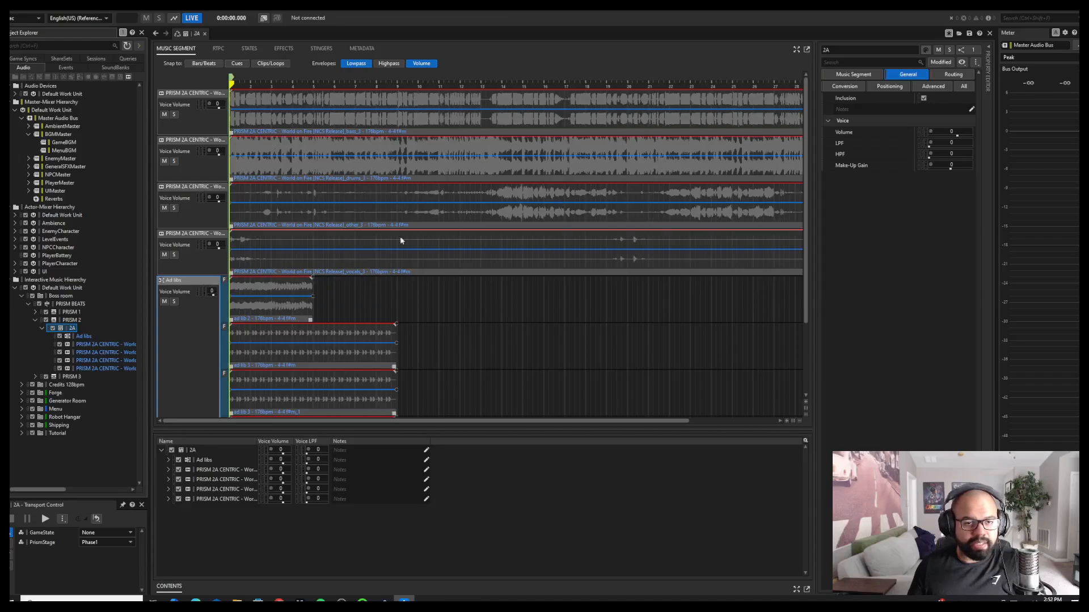
scroll(194, 273, "down", 2)
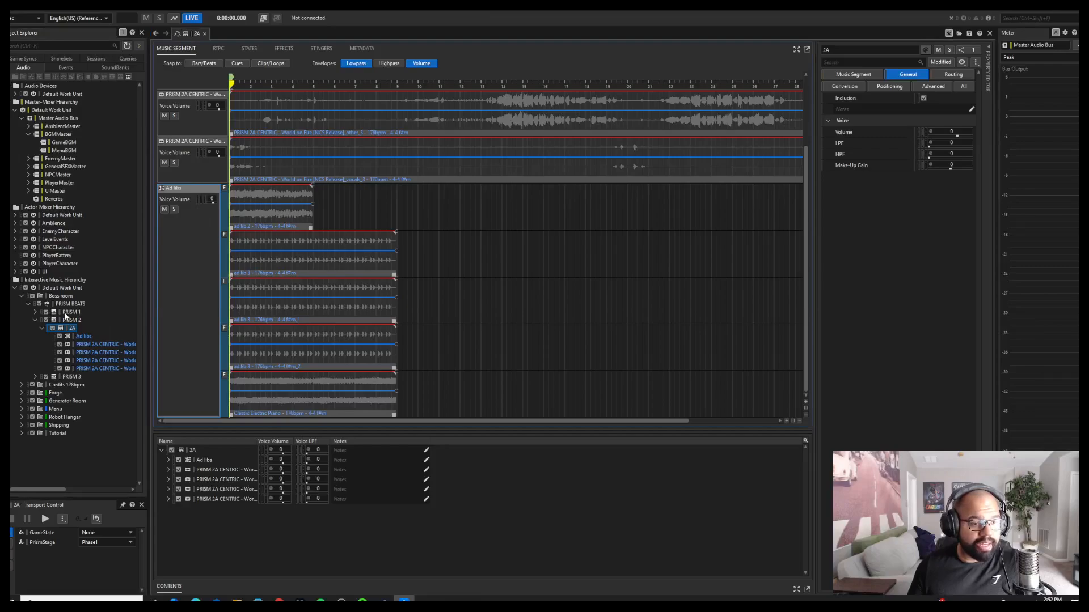
left_click(36, 312)
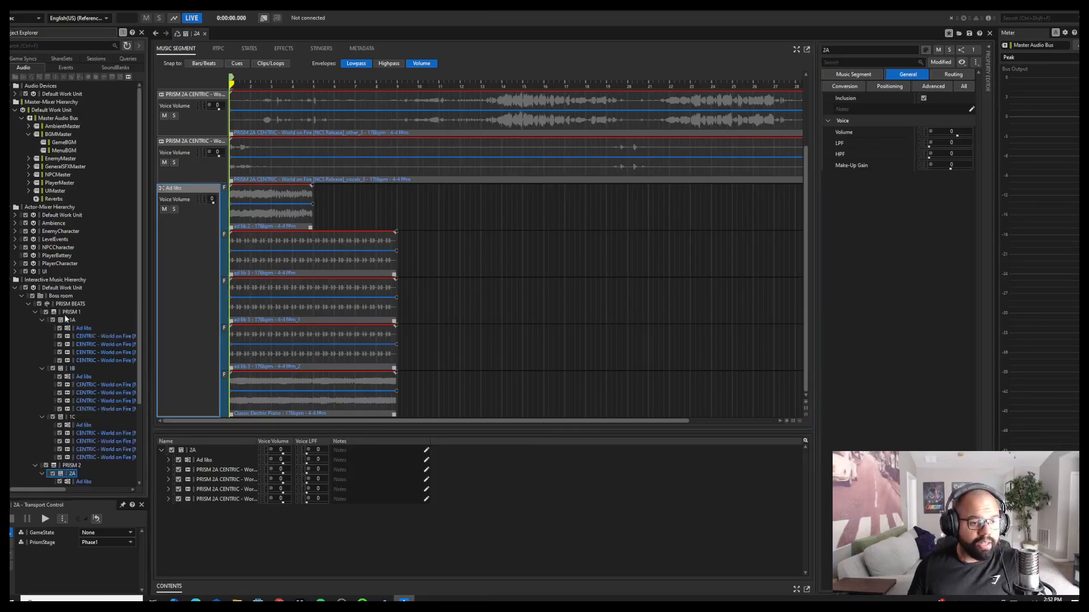
left_click(35, 264)
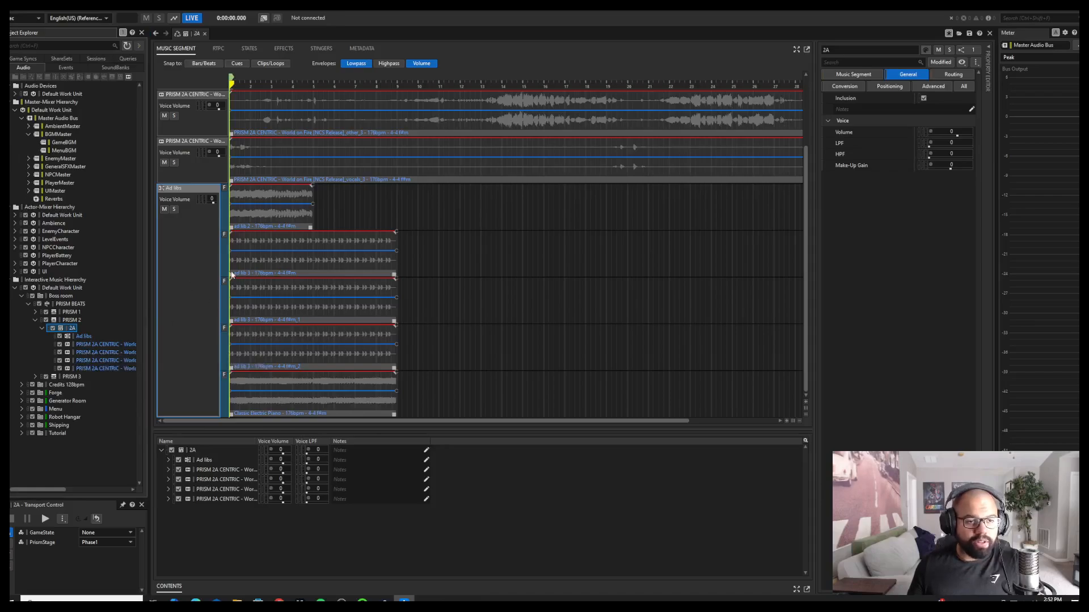
scroll(210, 259, "up", 2)
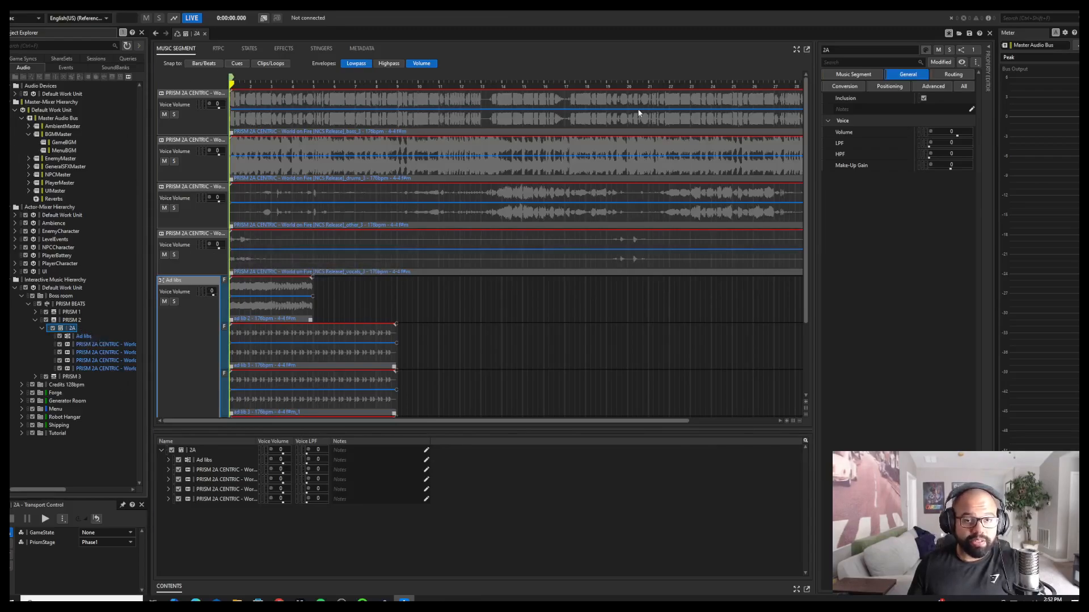
left_click_drag(479, 424, 582, 416)
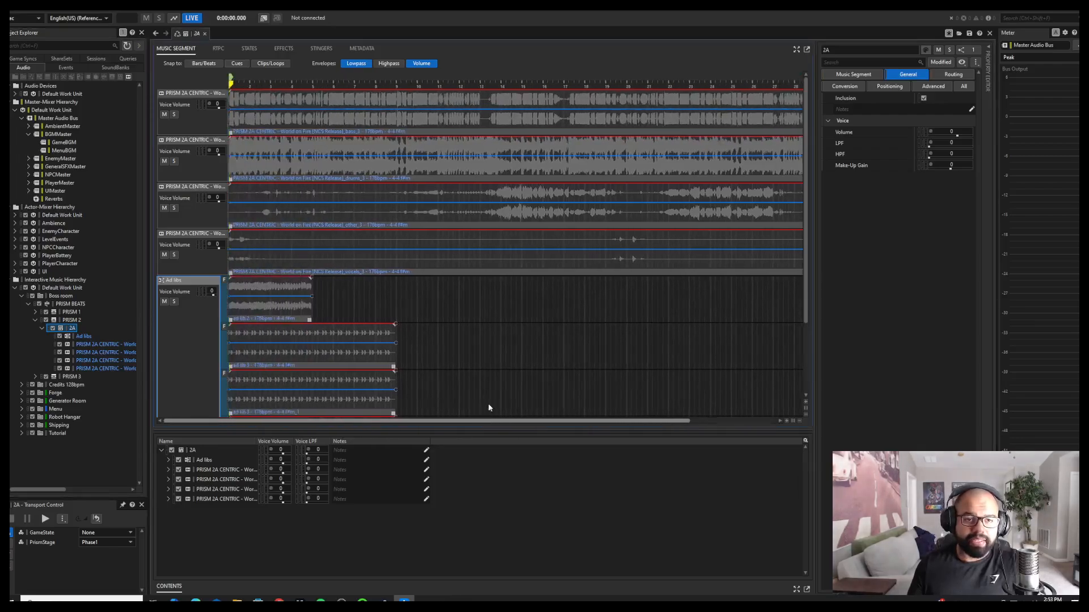
scroll(548, 408, "left", 4)
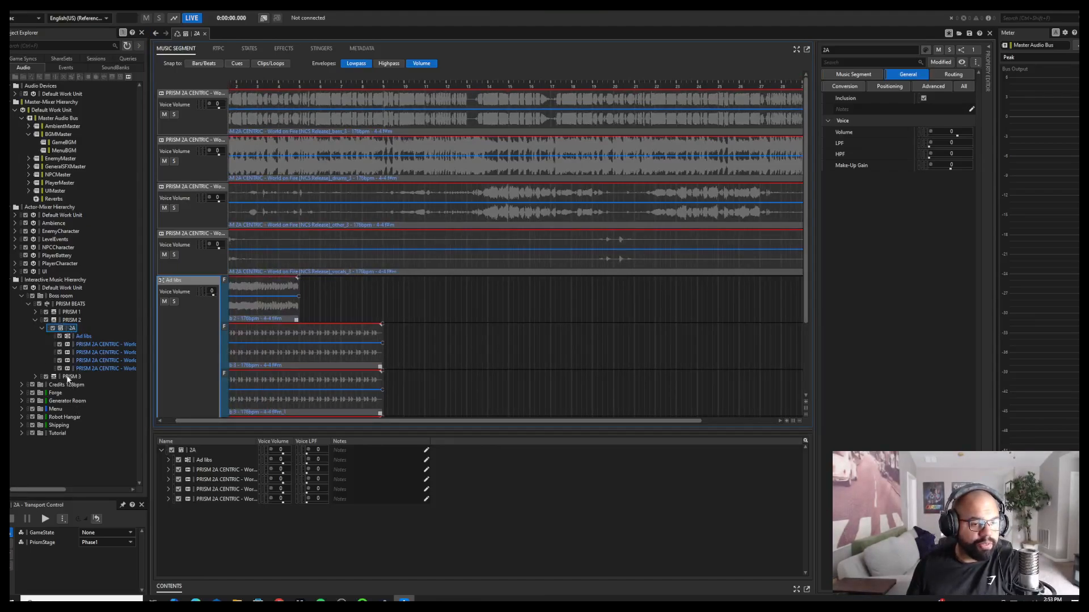
Step: Collapse PRISM 2, review PRISM 3's music playlist and expand its segments in the hierarchy
left_click(35, 321)
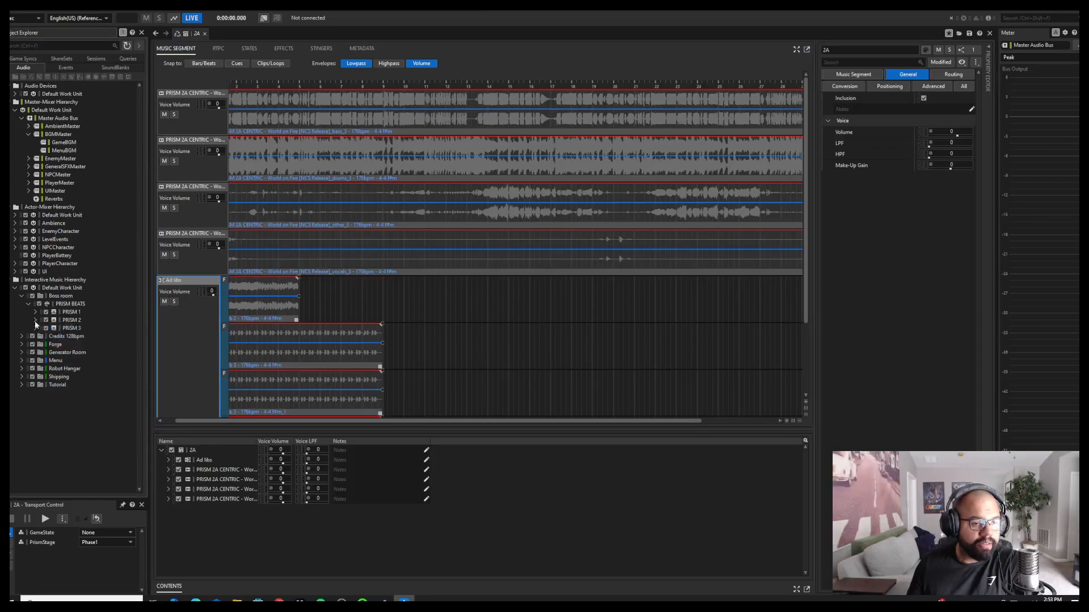
left_click(69, 321)
left_click(67, 329)
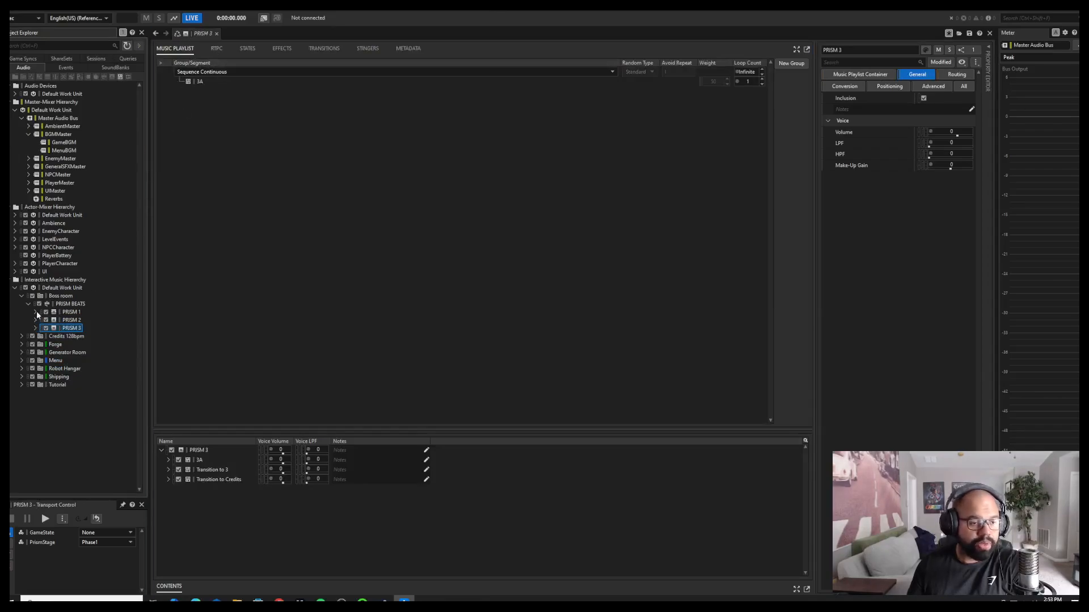
left_click(35, 327)
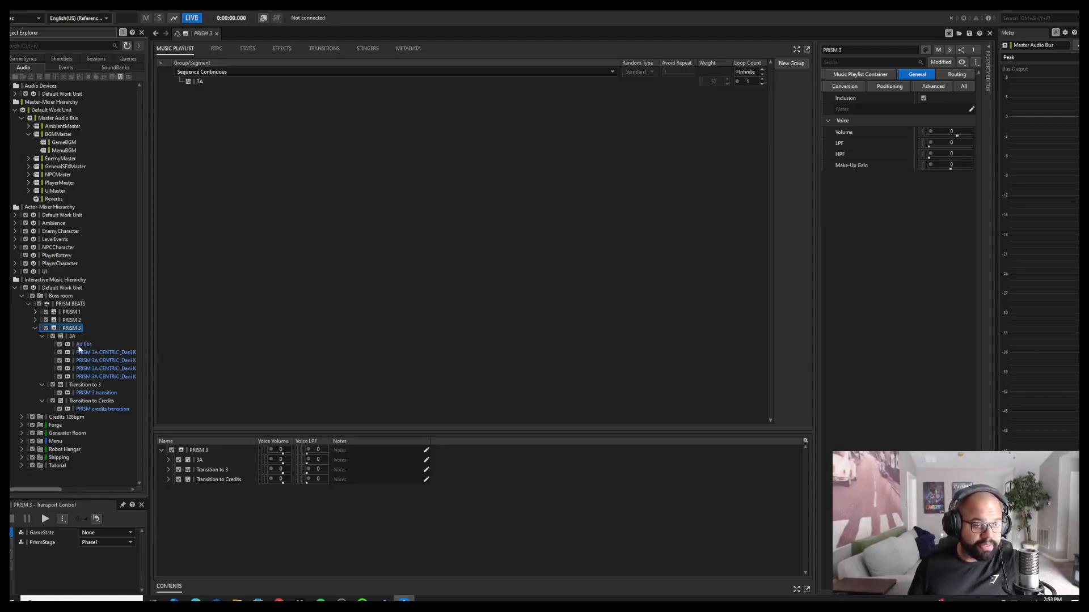
Step: Audition segment 3A, solo its Ad libs track for a moment, and stop playback with the solo cleared
left_click(72, 336)
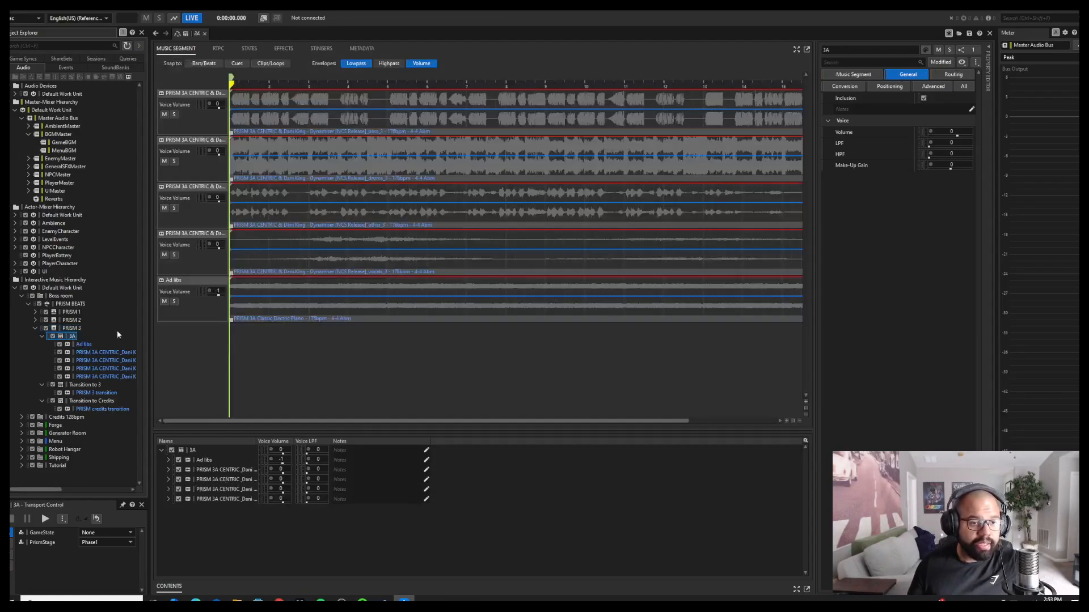
key("space")
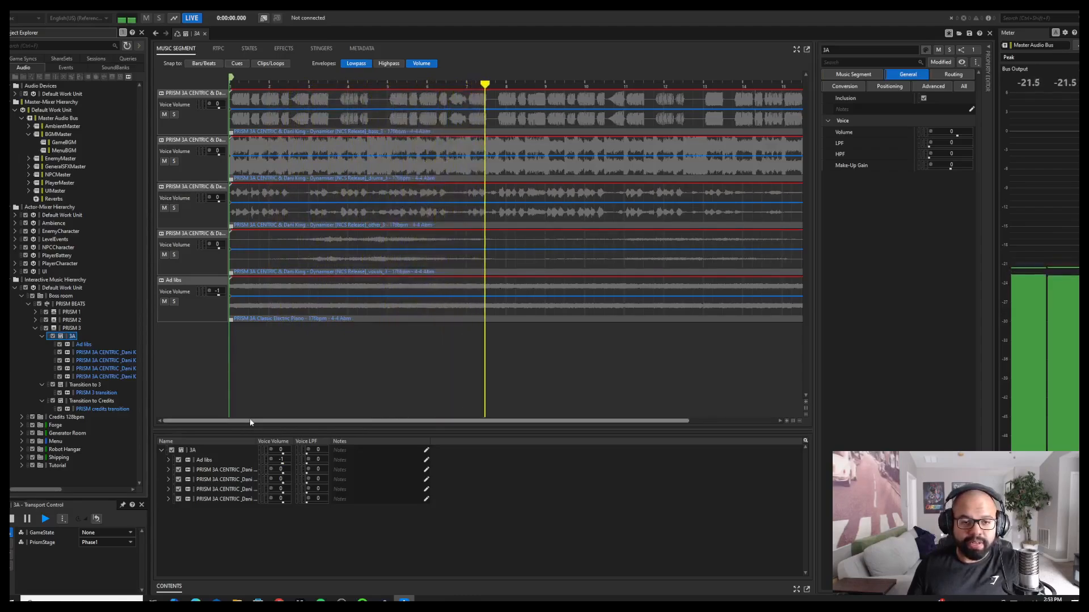
mouse_move(250, 421)
left_mouse_down()
mouse_move(347, 430)
mouse_move(245, 420)
left_mouse_up()
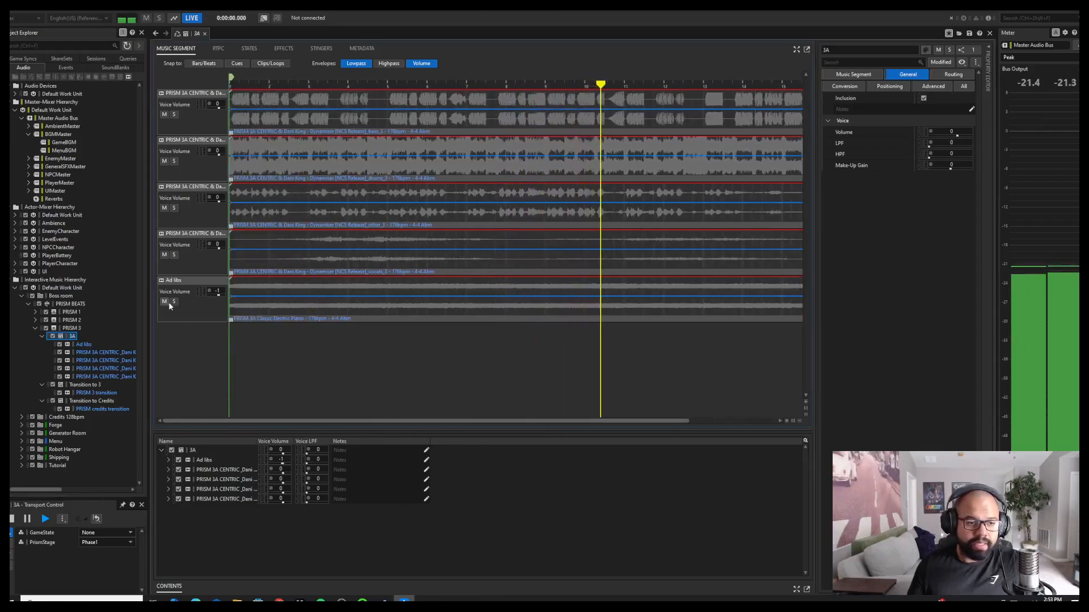
left_click(174, 302)
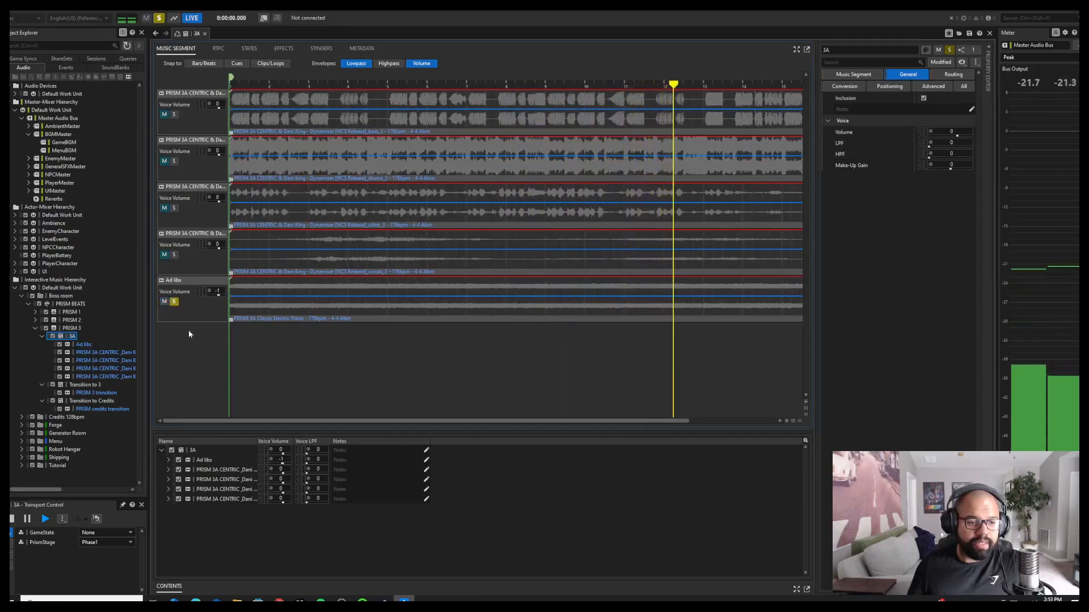
left_click(174, 302)
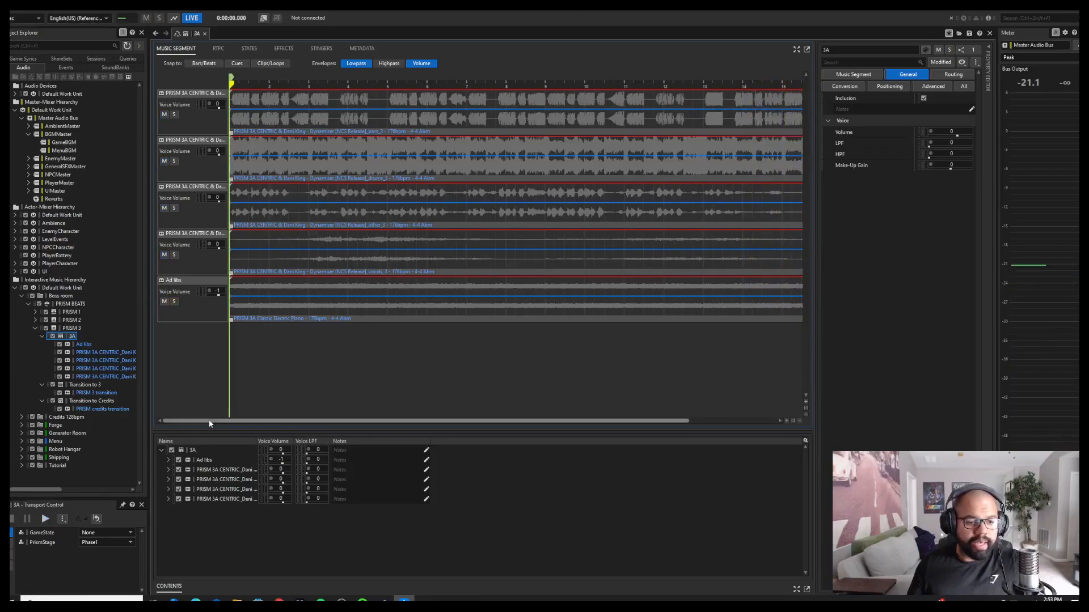
left_click_drag(218, 421, 306, 414)
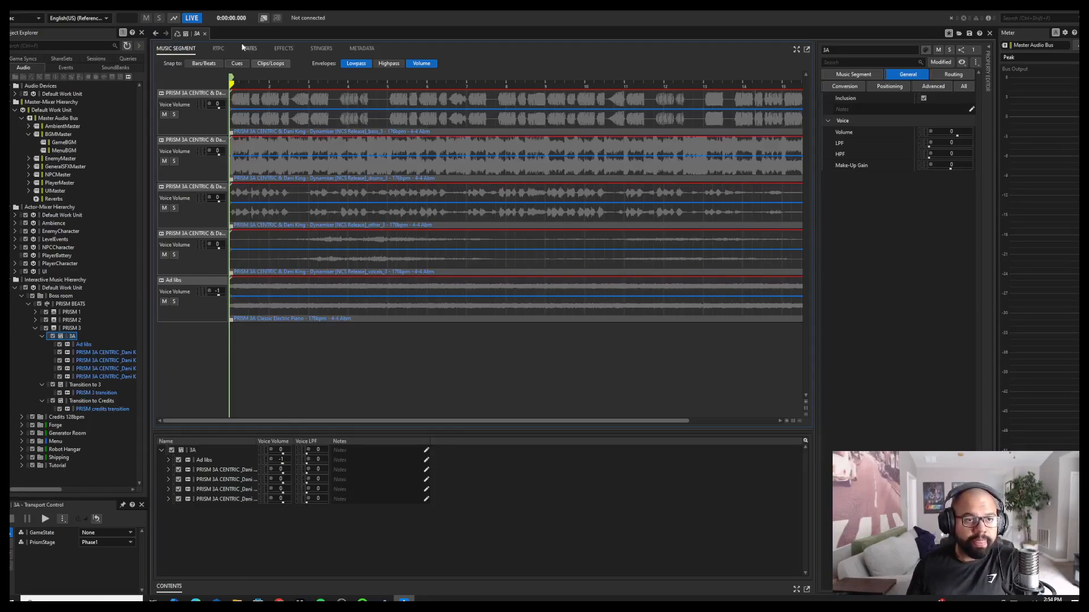
Step: Revisit the PRISM BEATS path assignments and PRISM 1's playlist, and expand PRISM 2 to compare its contents with PRISM 3
left_click(68, 305)
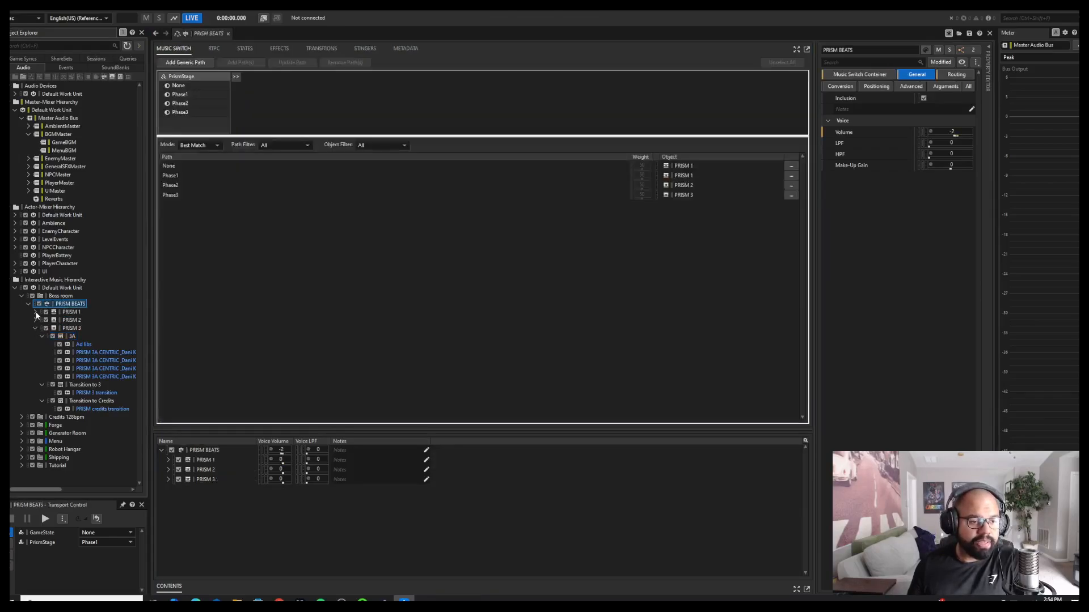
left_click(36, 312)
scroll(84, 360, "down", 2)
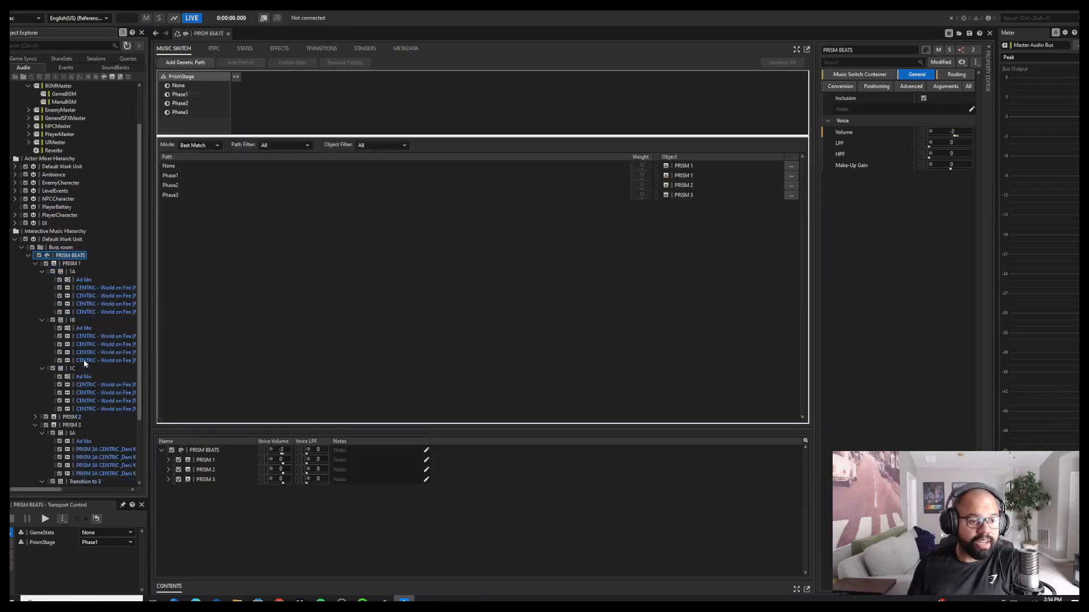
left_click(72, 264)
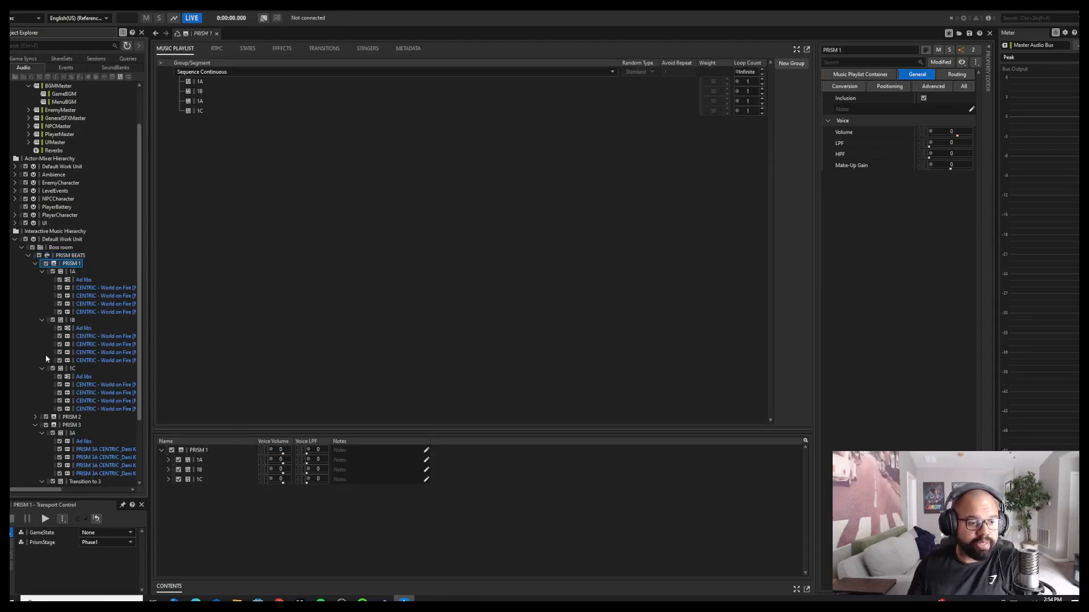
left_click(35, 264)
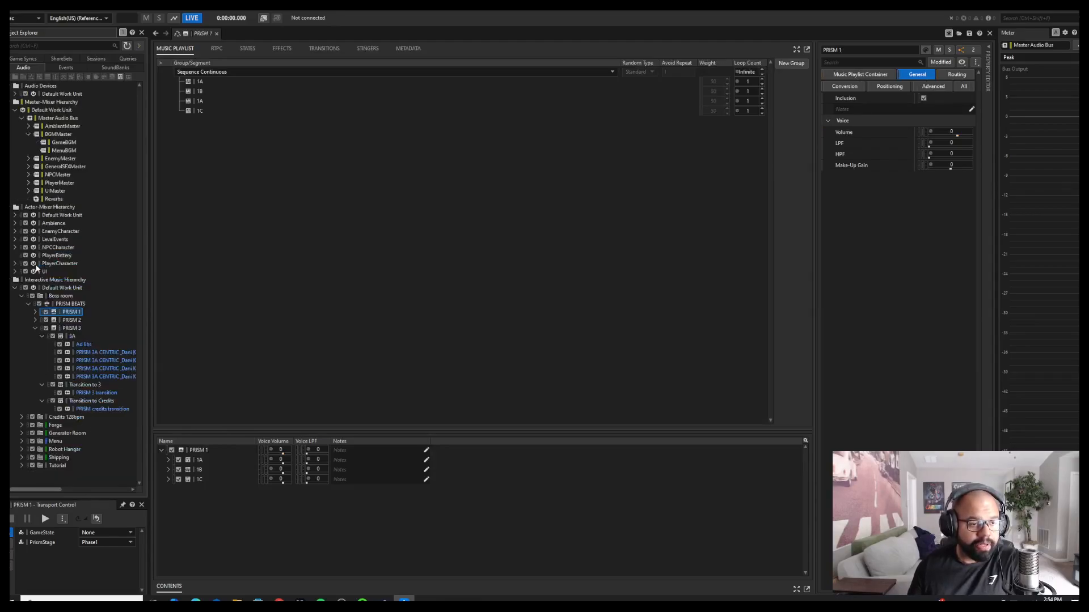
left_click(35, 320)
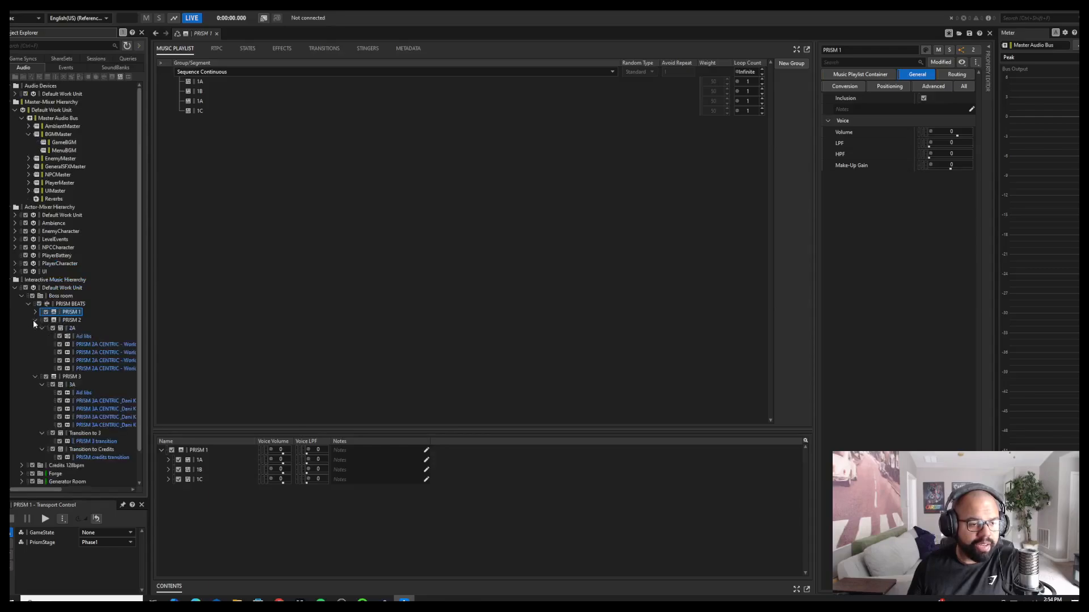
scroll(70, 328, "down", 1)
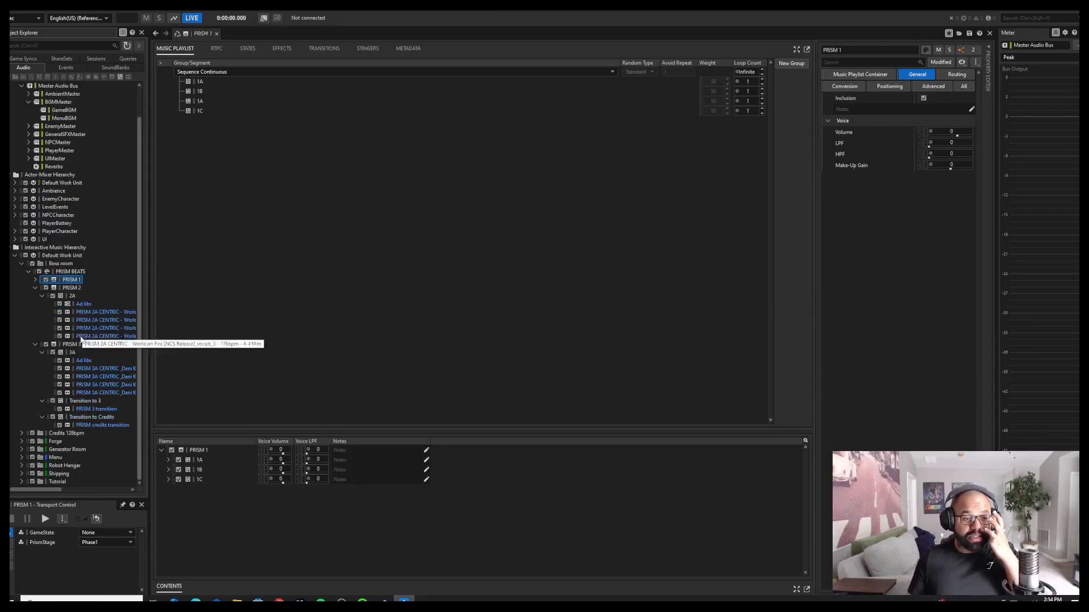
Step: Compare PRISM 1's expanded segments with segment 2A's timeline, and collapse PRISM 1, PRISM 2 and PRISM 3 in the hierarchy
left_click(35, 280)
scroll(86, 332, "down", 2)
scroll(86, 336, "down", 1)
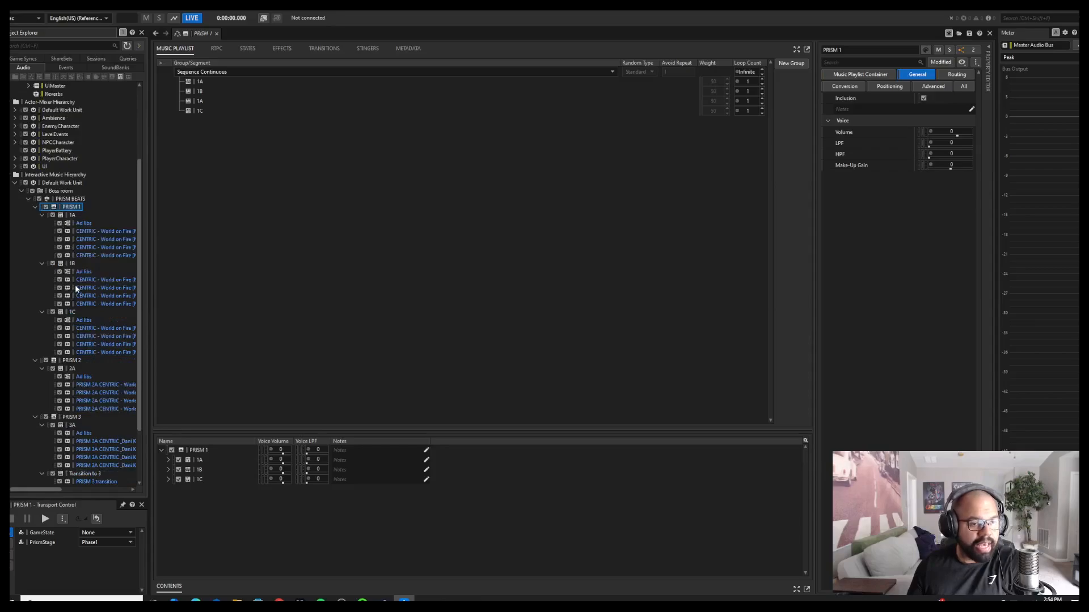
left_click(35, 206)
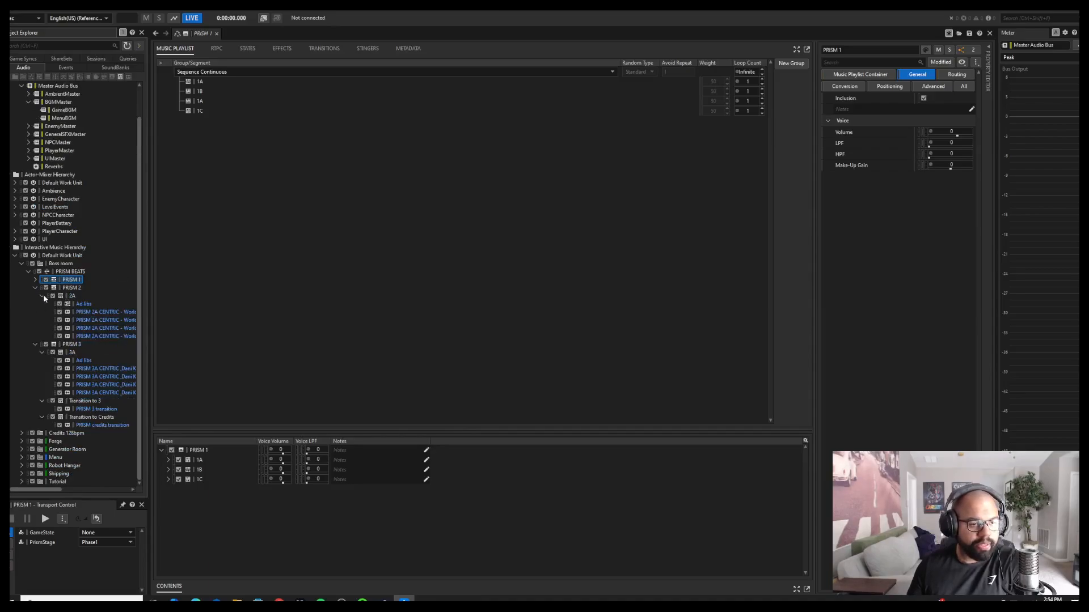
left_click(72, 297)
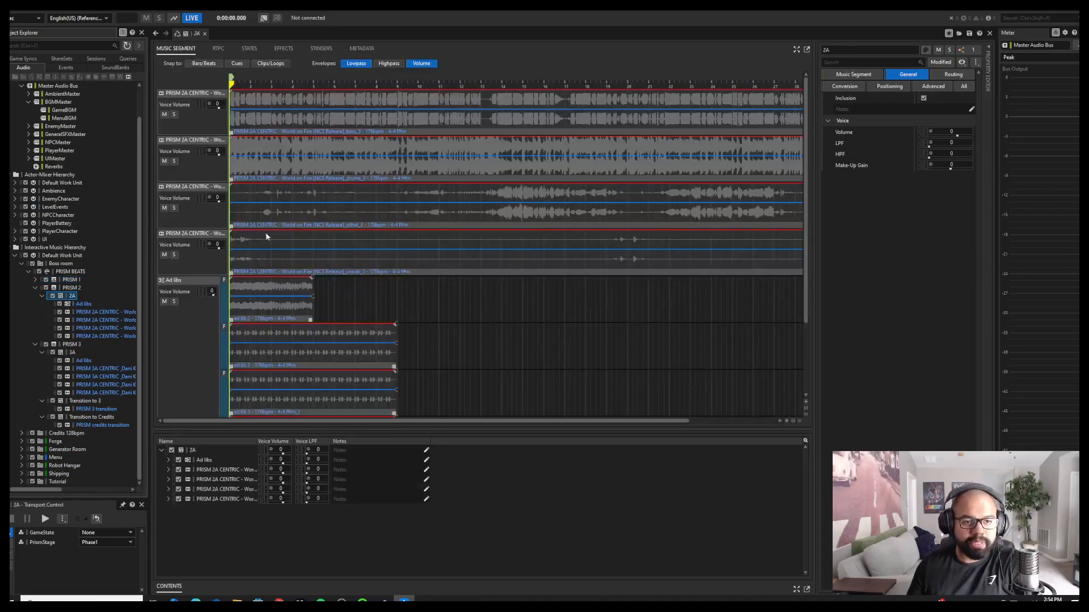
left_click(35, 345)
left_click(34, 321)
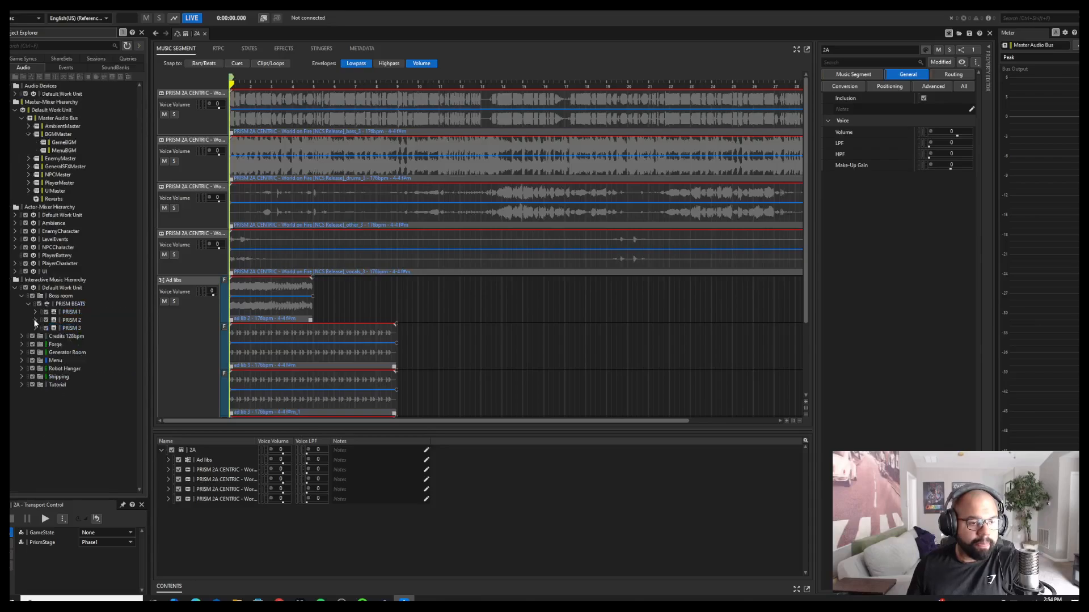
Step: Review the PRISM BEATS path assignments for Phase1, Phase2 and Phase3, leaving no path selected
left_click(69, 304)
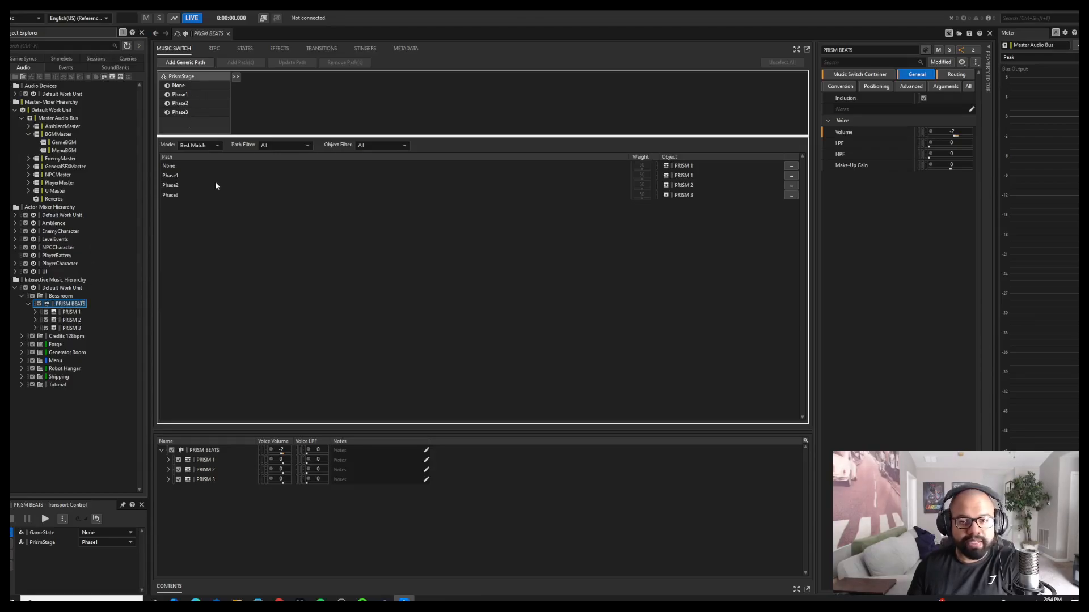
left_click(172, 177)
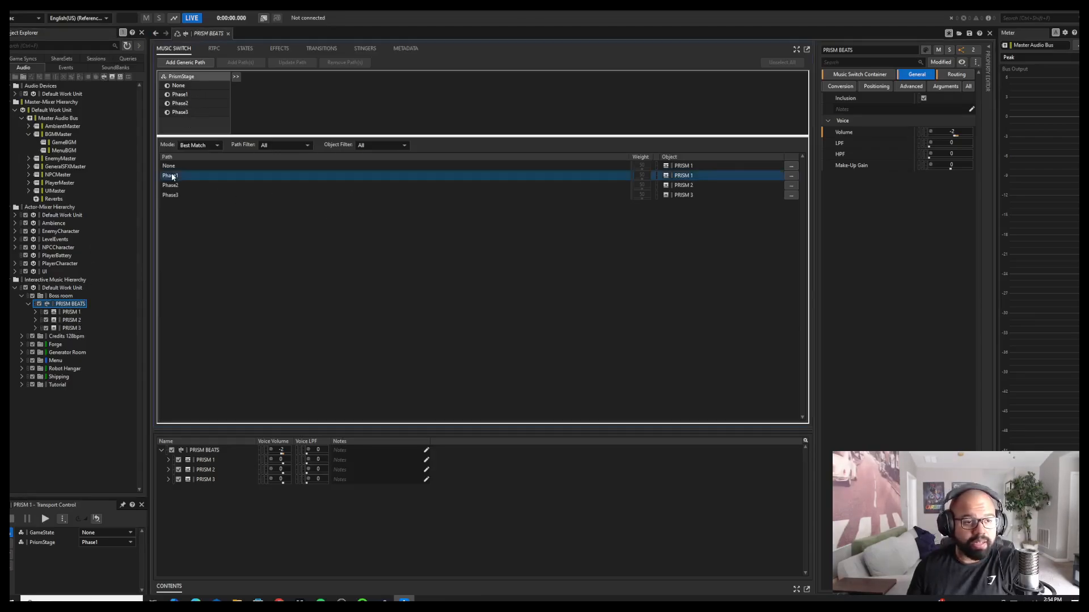
left_click(177, 186)
left_click(178, 195)
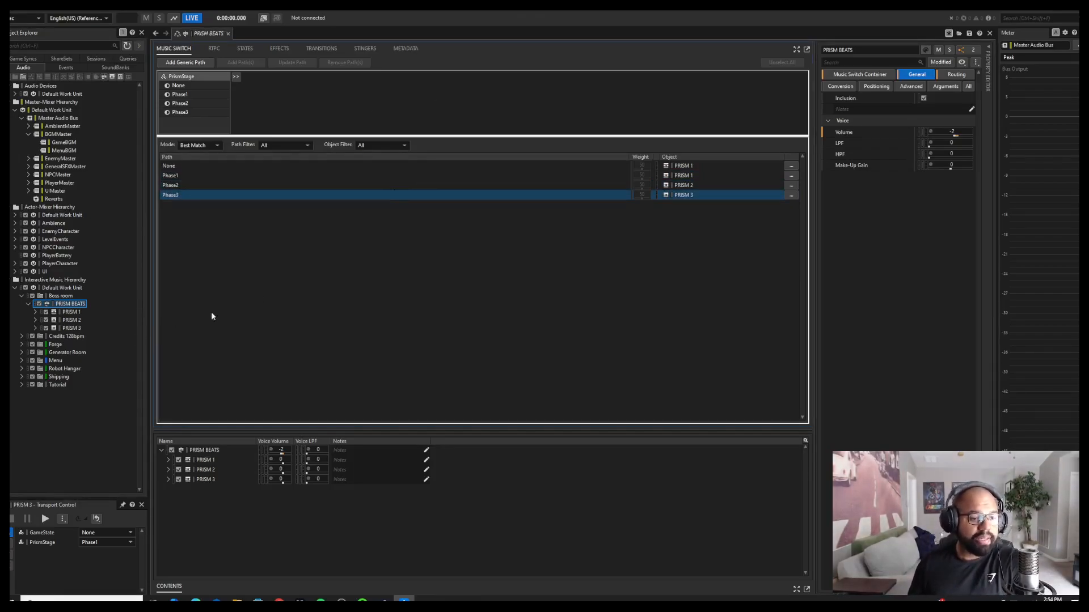
left_click(189, 234)
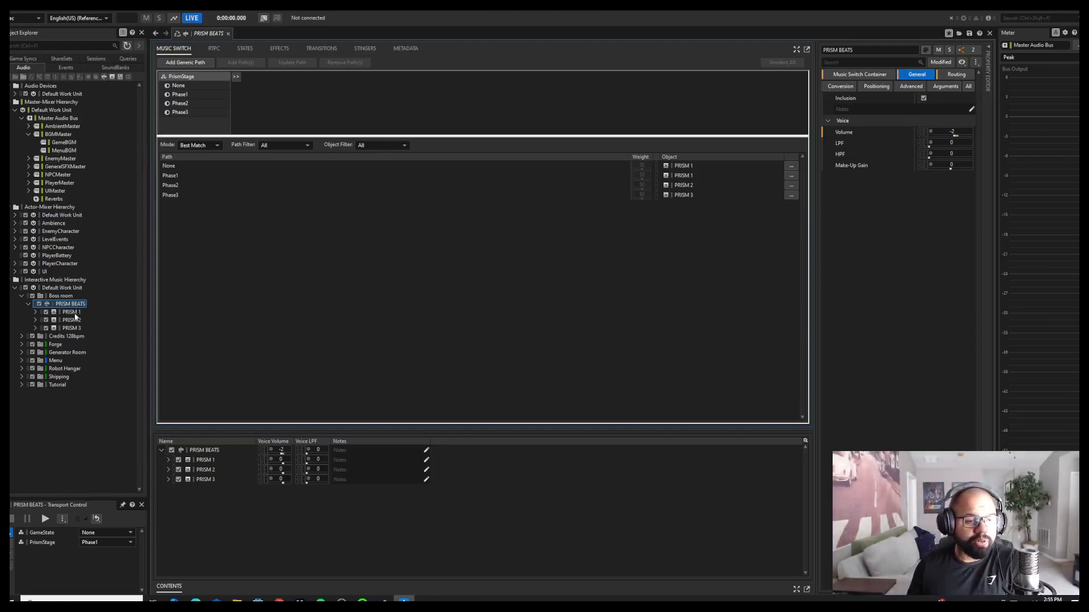
Step: Review the music playlists of PRISM 1, PRISM 2 and PRISM 3 in order
left_click(72, 313)
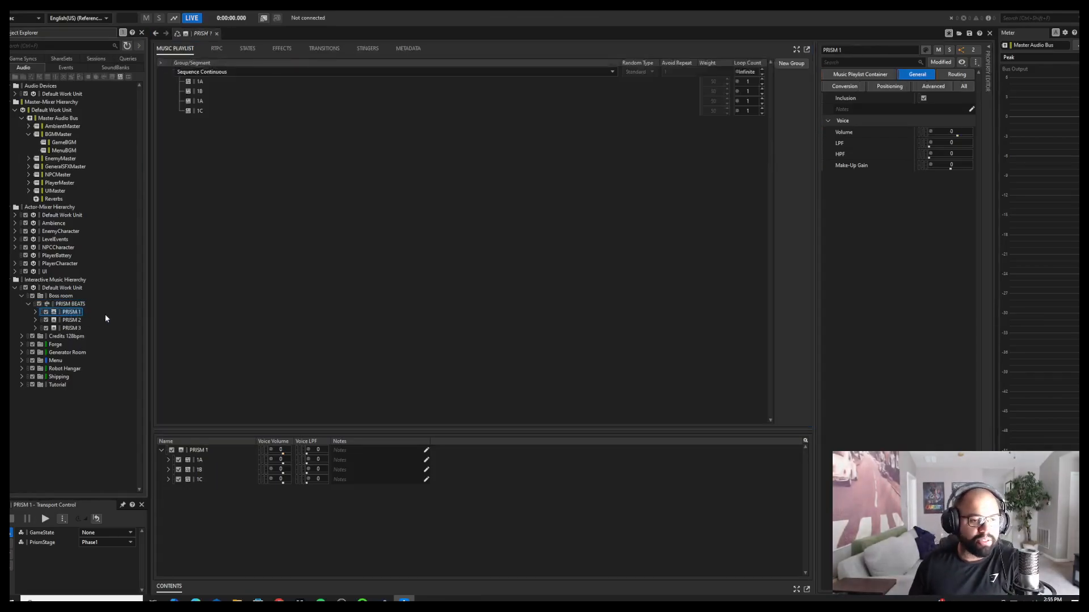
key("Down")
key("Down")
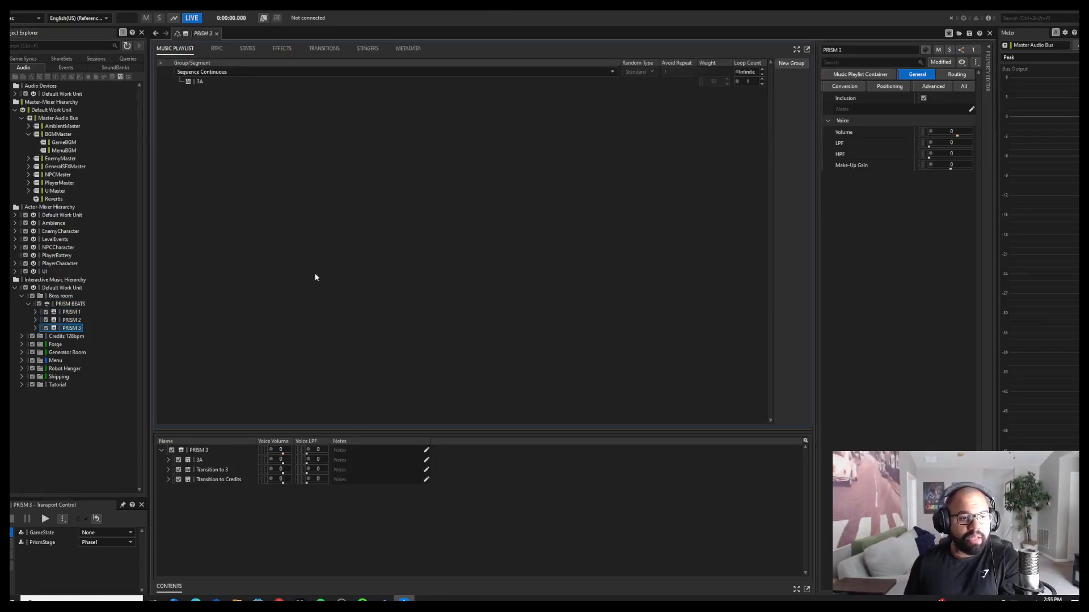
Step: Switch to the Soundcaster layout and add the Play_PrismBGM event to the BGM Rundown session
key("F7")
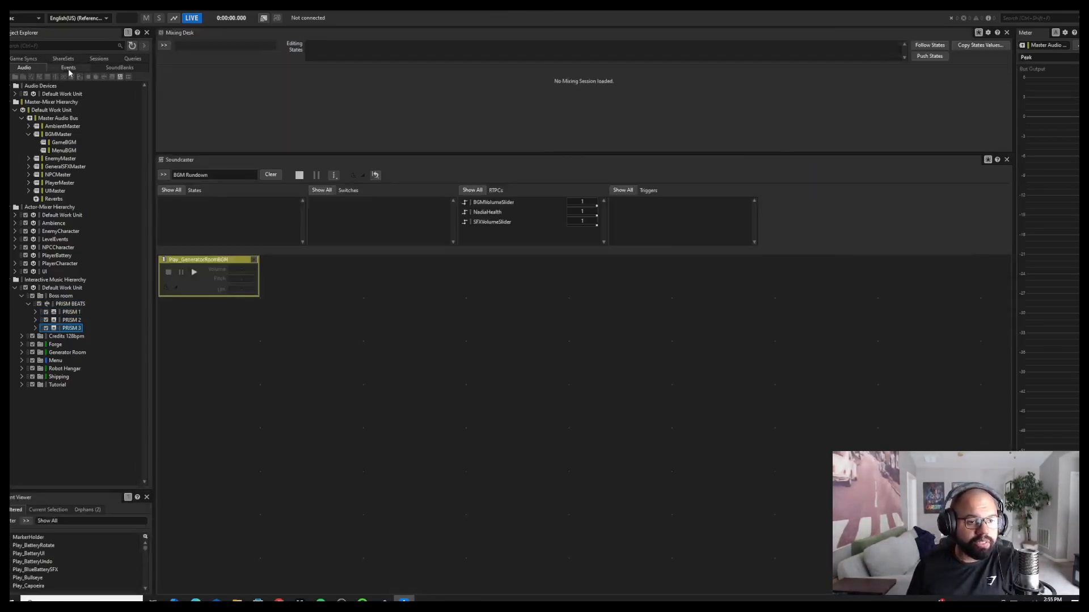
left_click(68, 68)
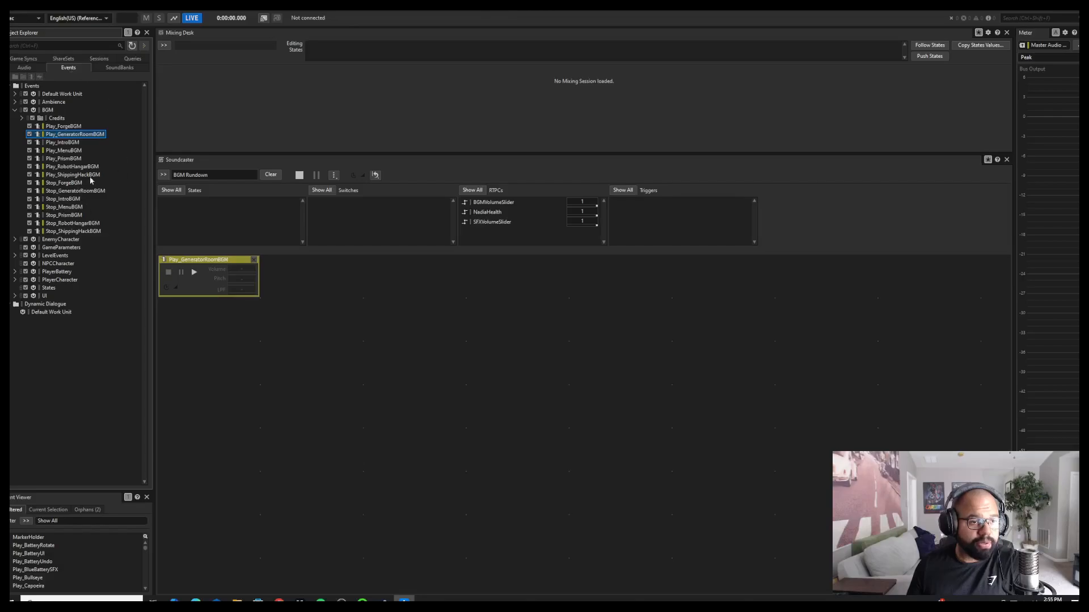
left_click_drag(66, 160, 374, 279)
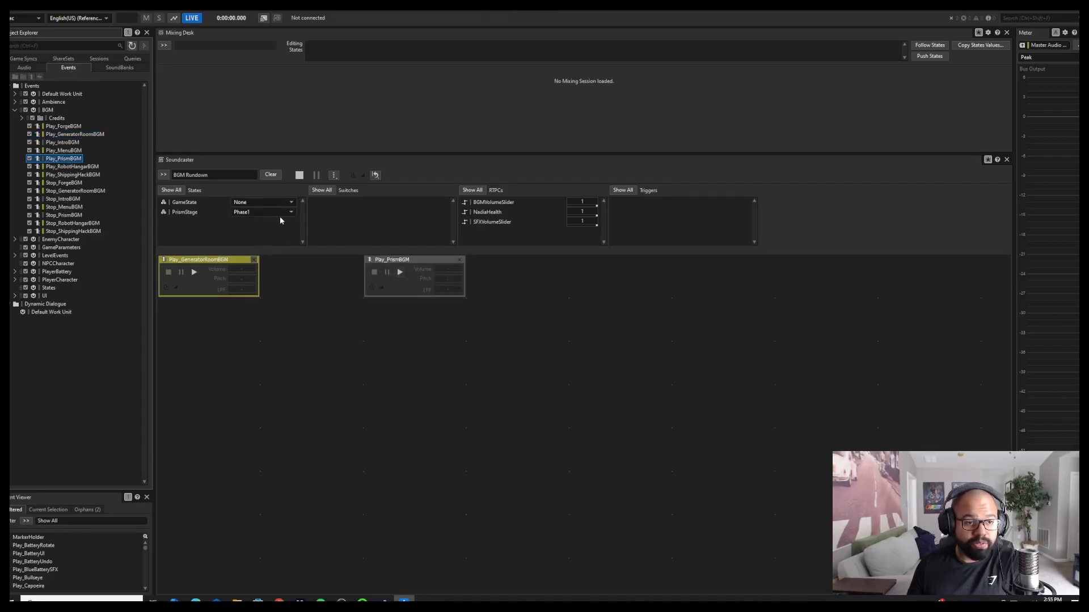
left_click(399, 280)
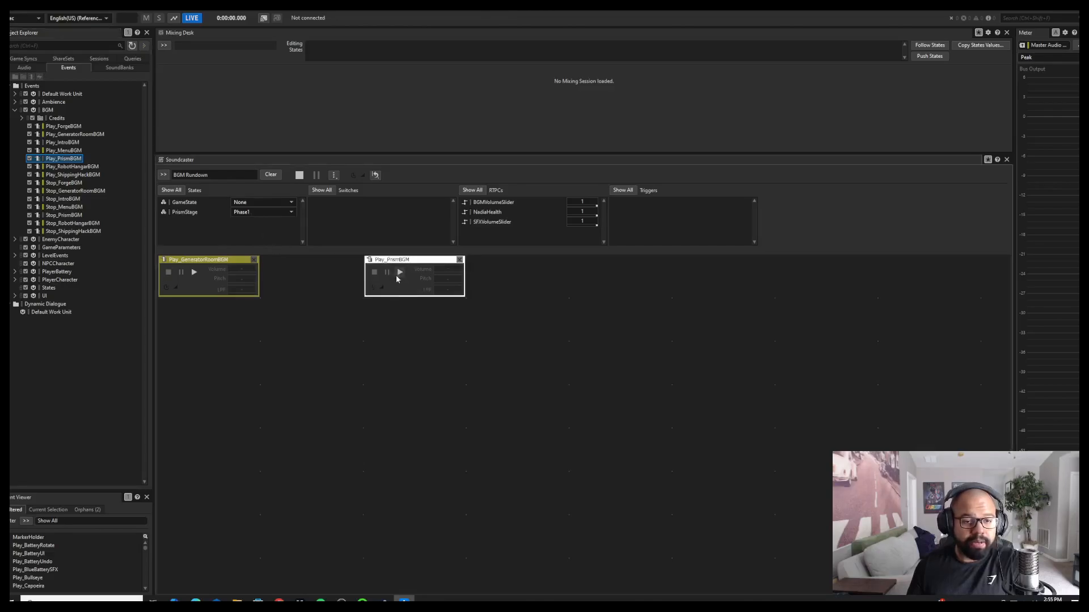
Step: Play Play_PrismBGM with PrismStage at Phase1, and switch PrismStage to Phase2 during playback
left_click(262, 212)
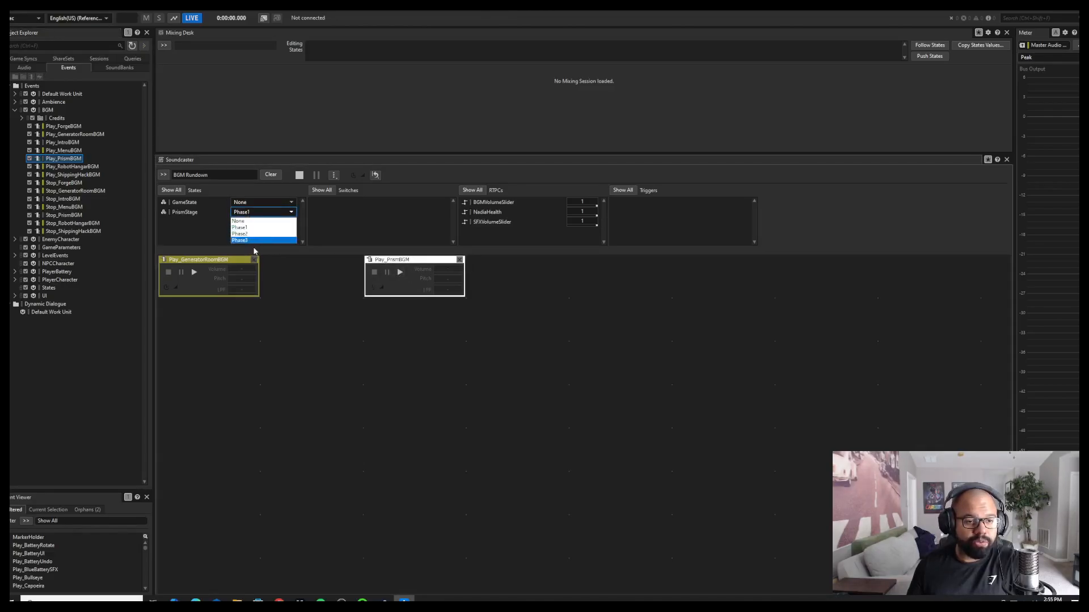
left_click(405, 287)
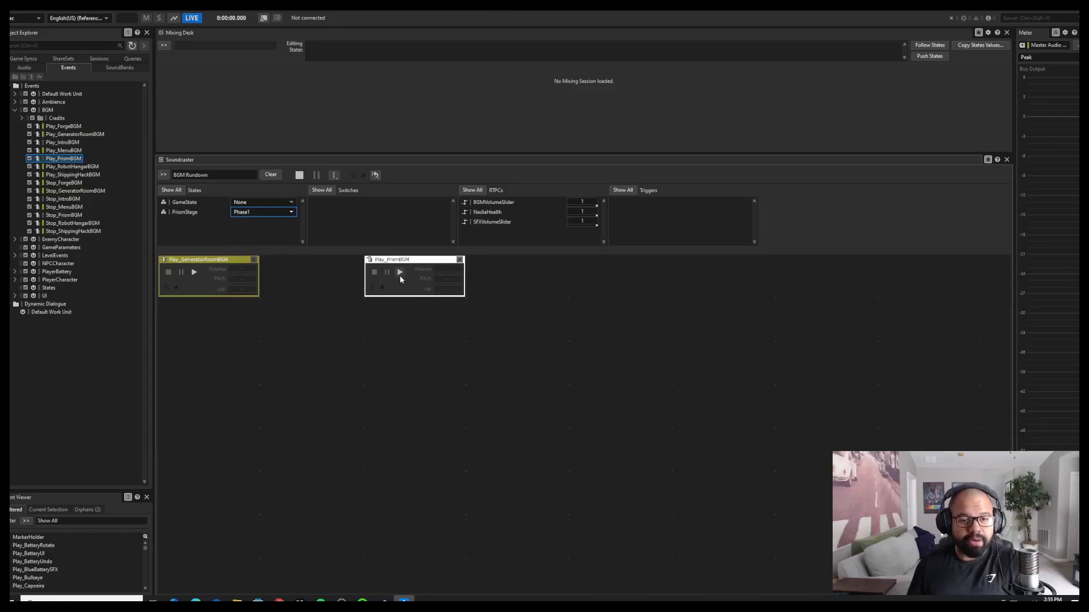
left_click(399, 272)
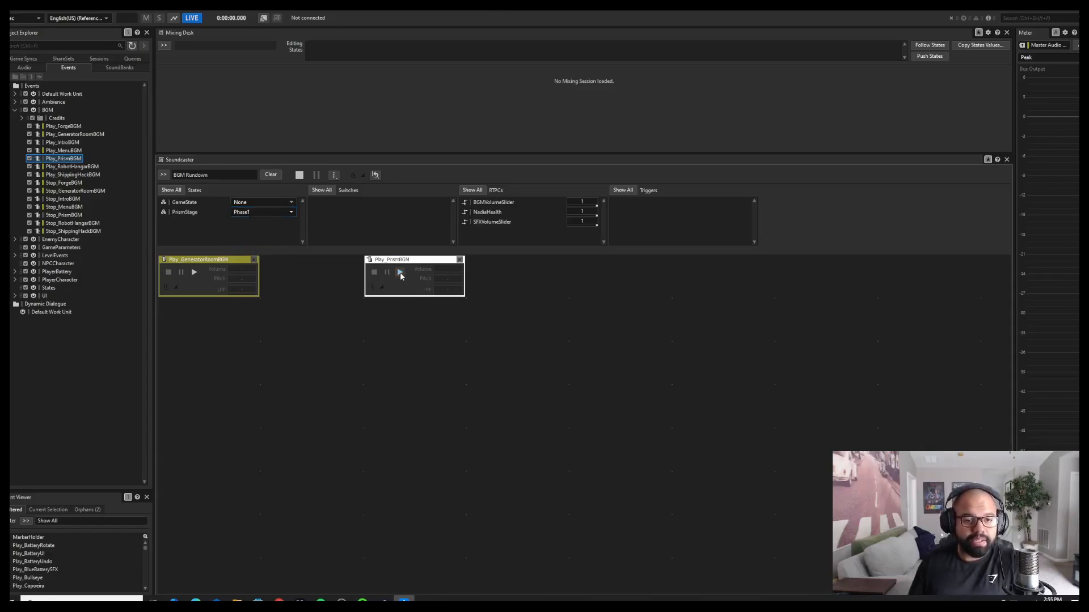
left_click(253, 211)
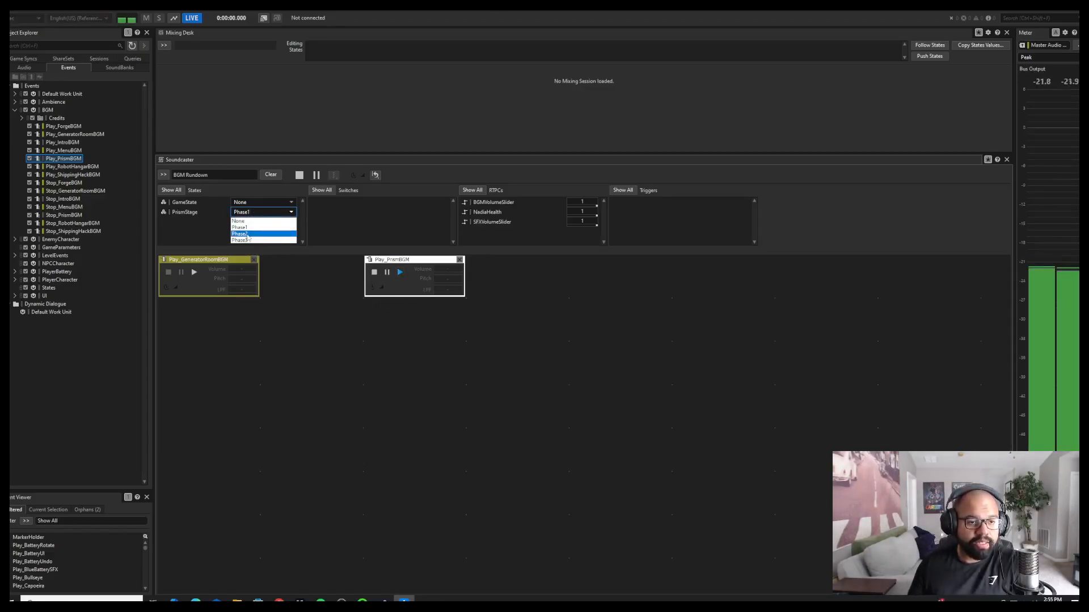
left_click(248, 234)
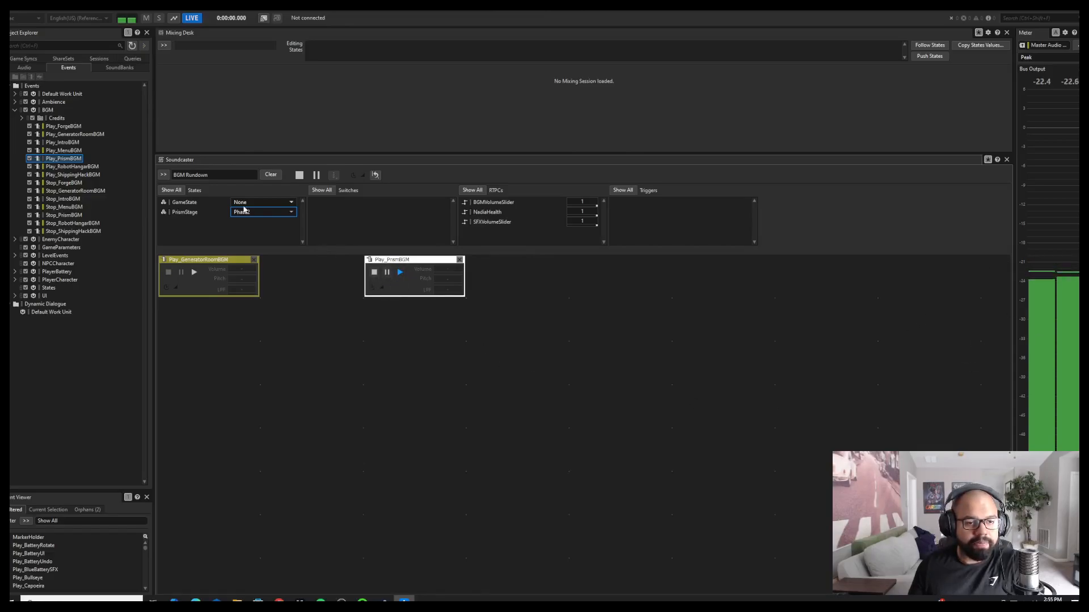
Step: Restart Play_PrismBGM in Phase2, set PrismStage to Phase3 during playback, restart the event in that phase, and stop it
left_click(374, 272)
left_click(400, 273)
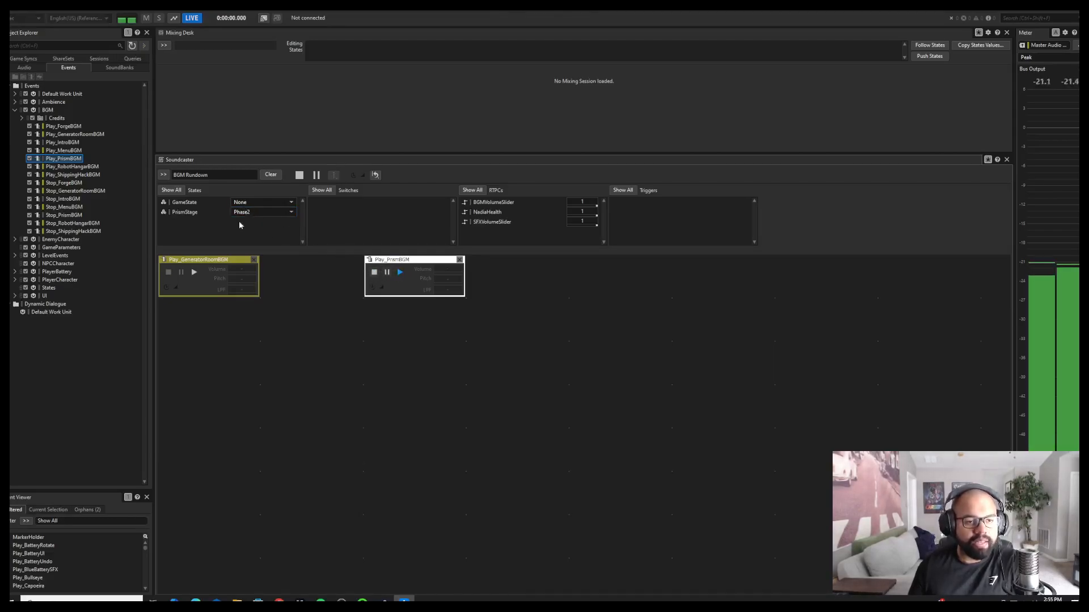
left_click(264, 212)
left_click(280, 238)
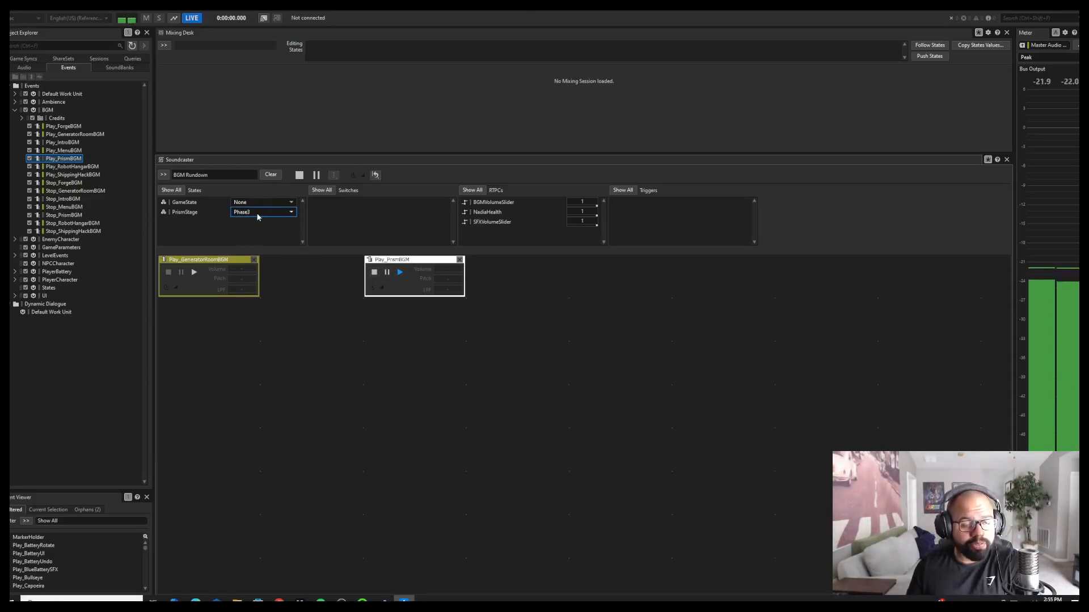
left_click(375, 273)
left_click(399, 273)
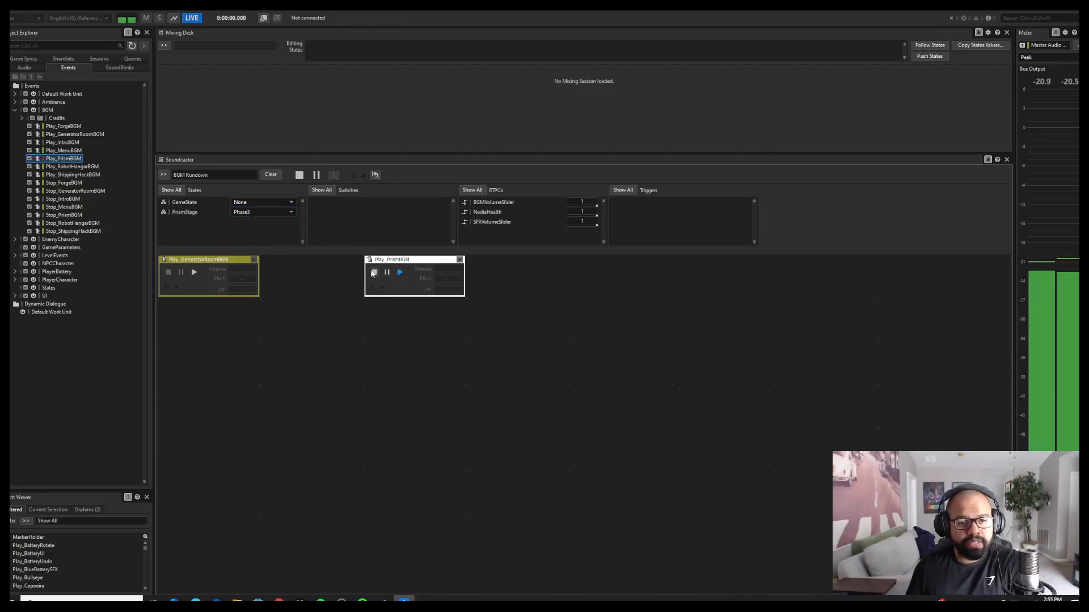
left_click(373, 273)
Step: Return to the audio hierarchy in the Designer layout and reopen the PRISM BEATS switch container's path assignments
left_click(24, 68)
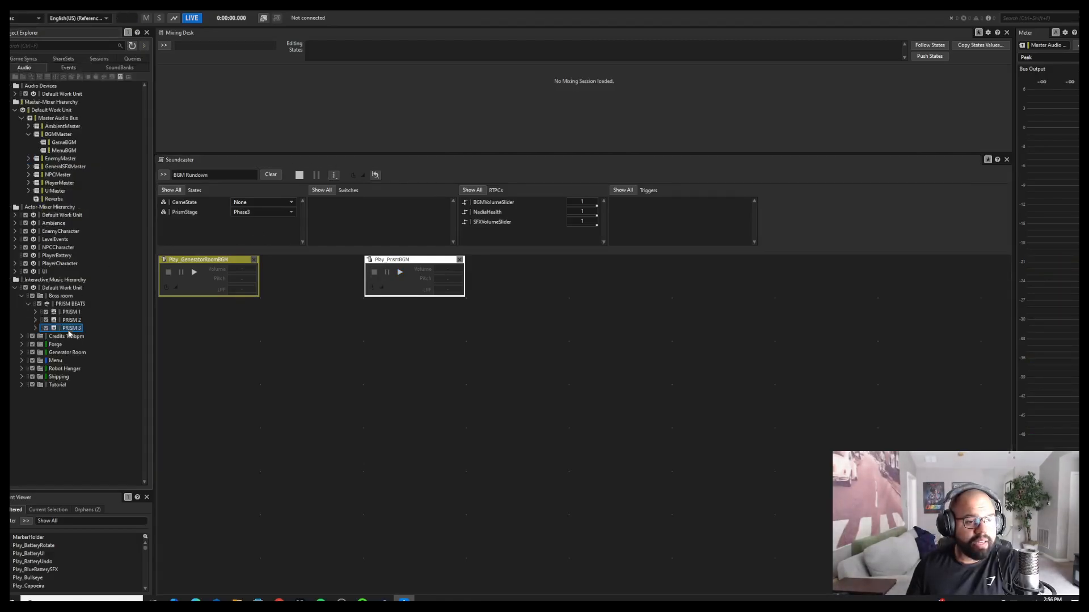
left_click(74, 320)
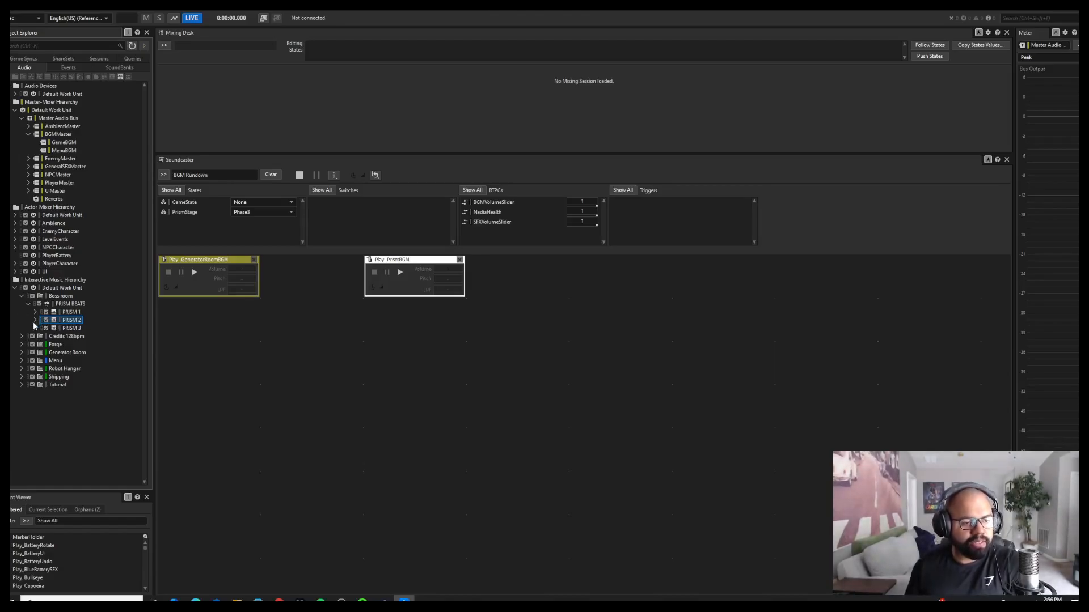
left_click(74, 313)
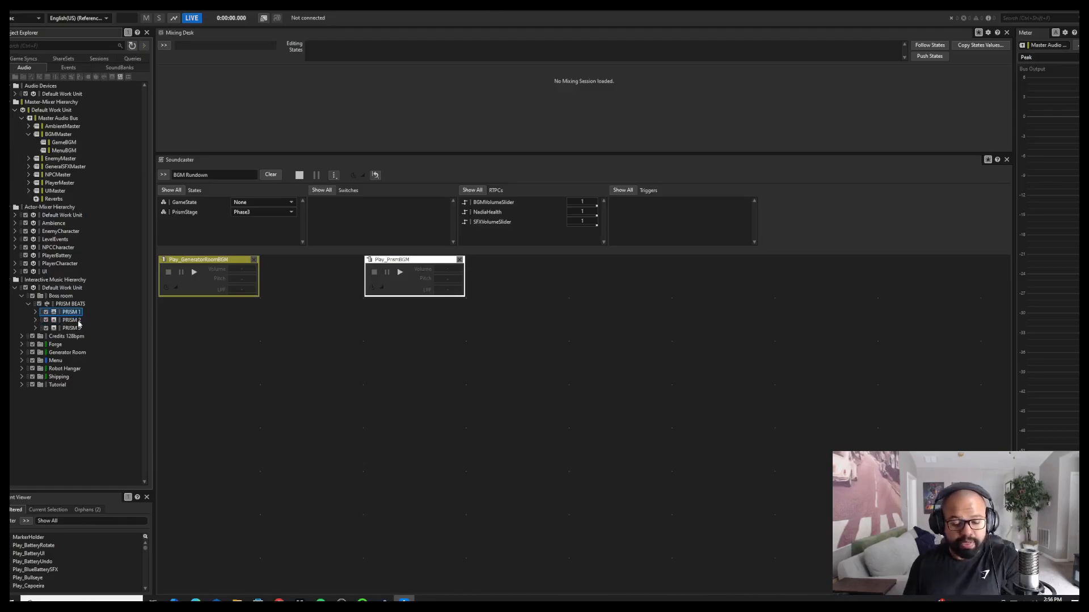
key("F5")
left_click(69, 322)
left_click(70, 312)
left_click(71, 304)
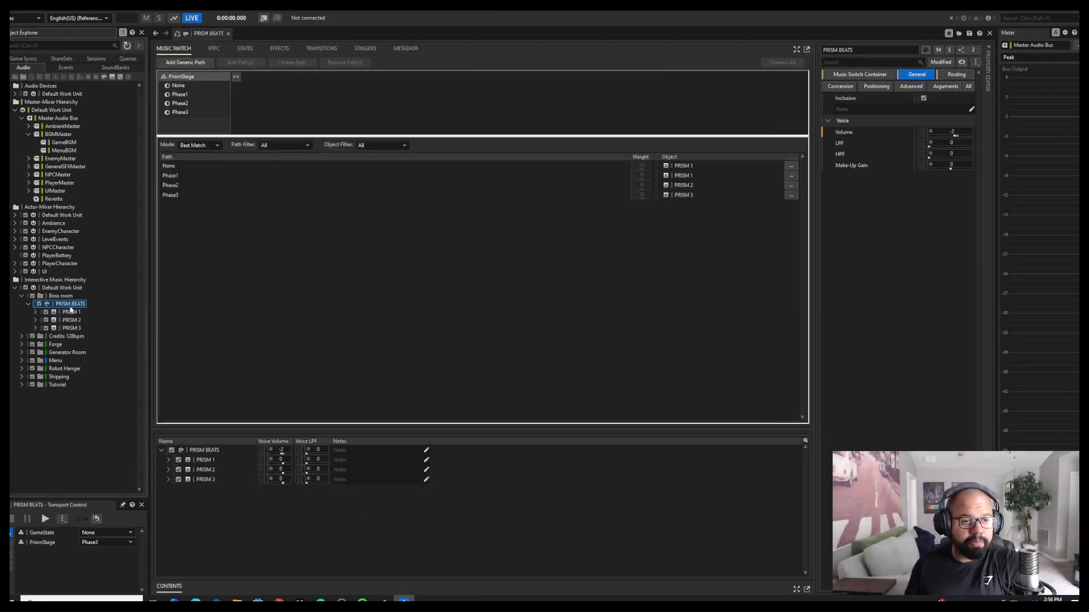